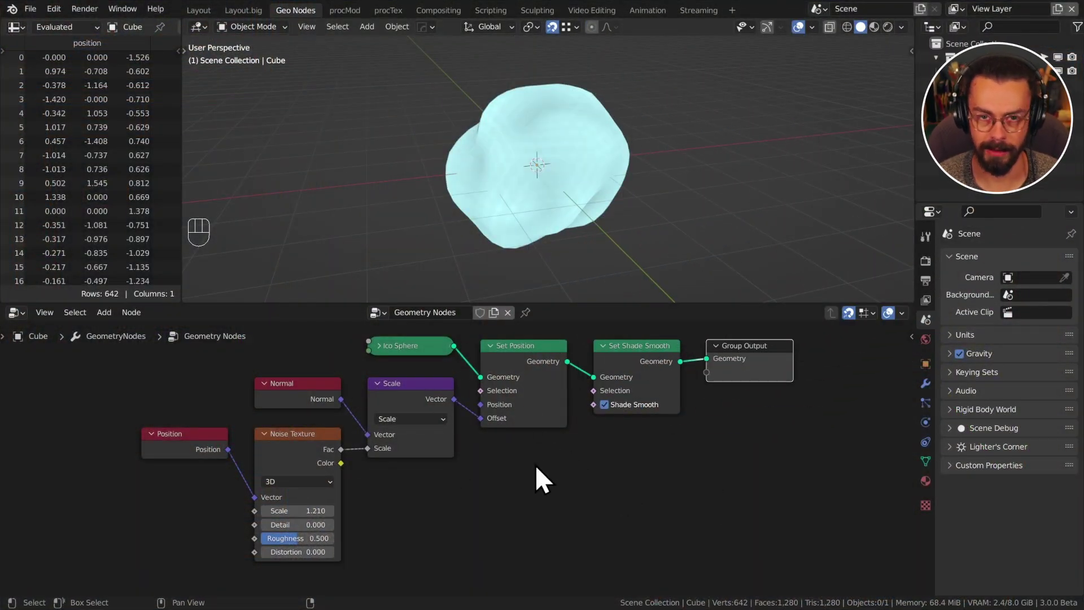
- Select the Normal and Set Position nodes in the node tree
{"action": "scroll", "coordinate": [559, 461], "scroll_direction": "up", "scroll_amount": 1}
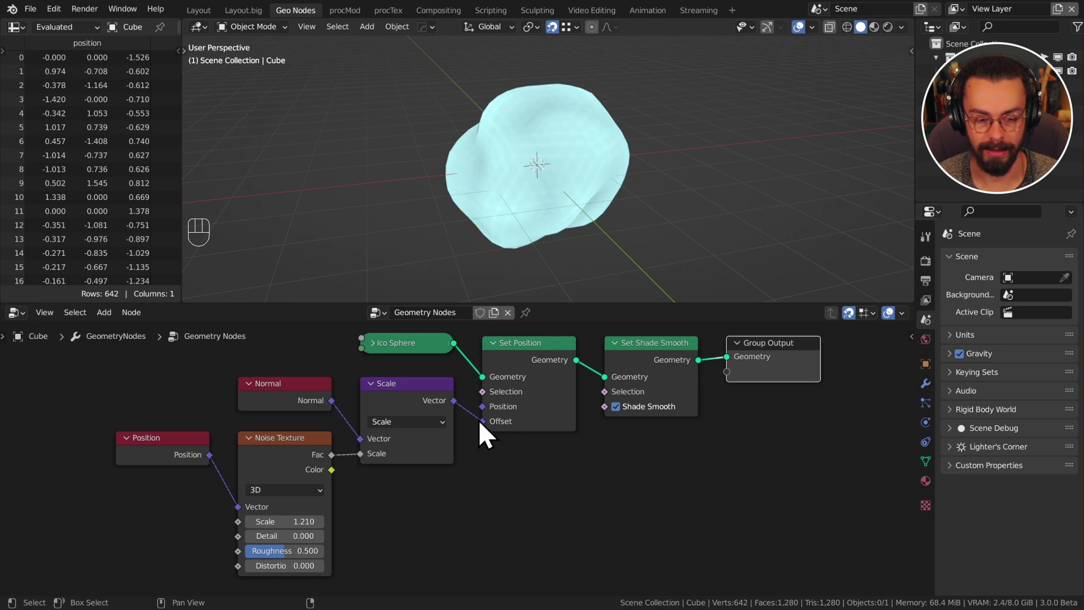
{"action": "left_click", "coordinate": [161, 440]}
{"action": "left_click", "coordinate": [283, 389]}
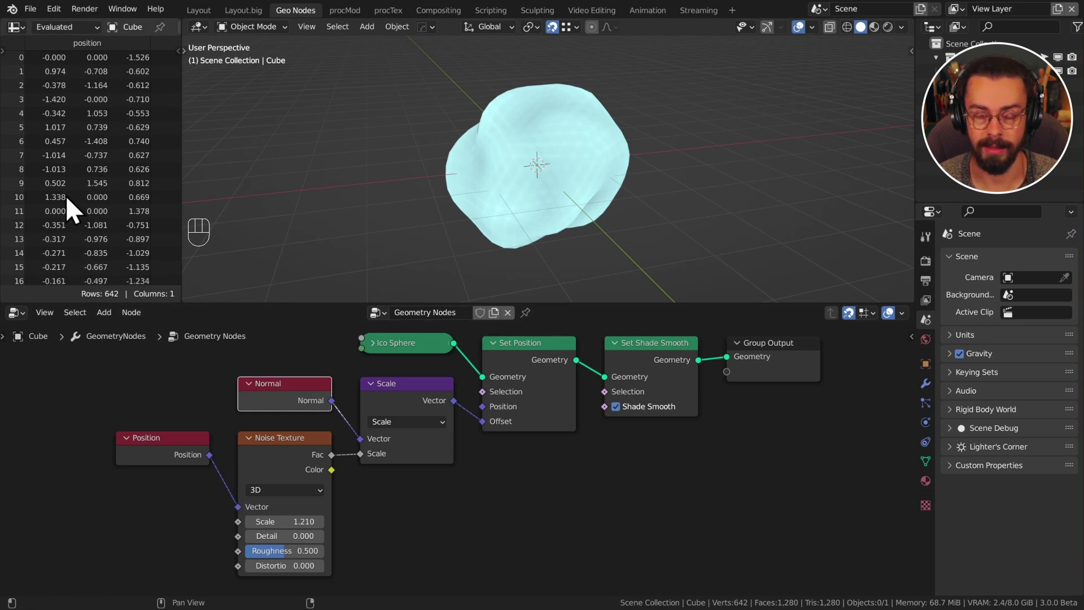
{"action": "left_click", "coordinate": [534, 363]}
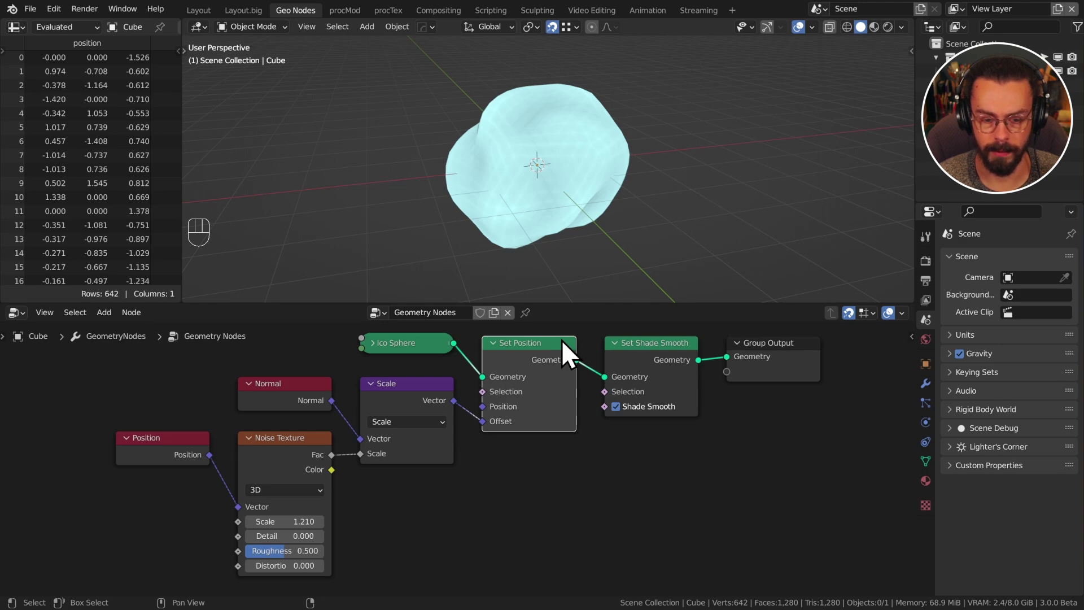
- Add an ETK_Wire Flood node group and join its wires with the displaced sphere
{"action": "left_click", "coordinate": [699, 456]}
{"action": "key", "text": "shift+a"}
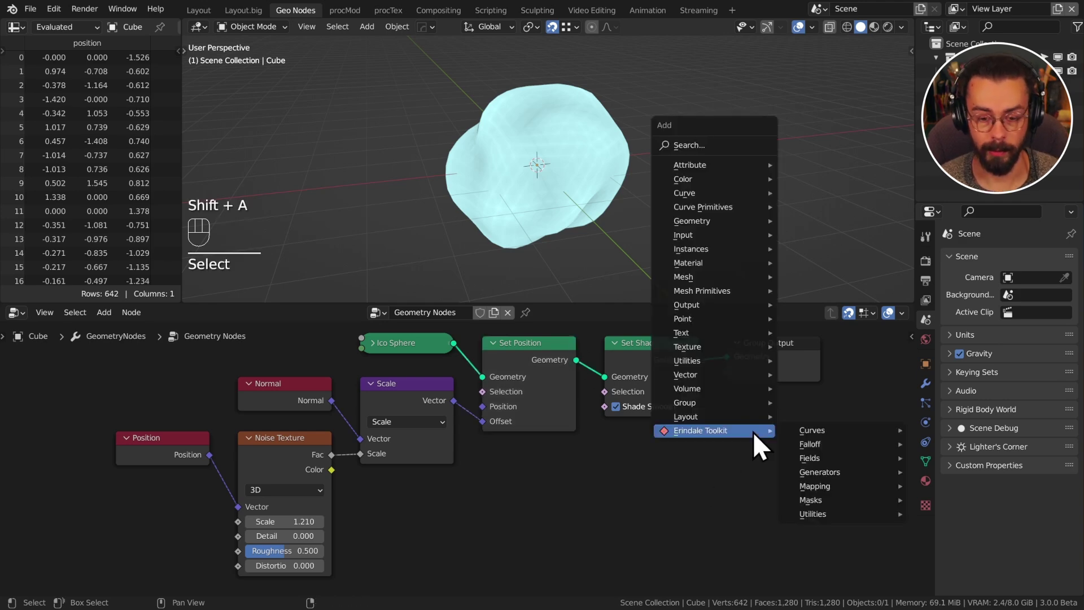
{"action": "mouse_move", "coordinate": [814, 433]}
{"action": "left_click", "coordinate": [967, 483]}
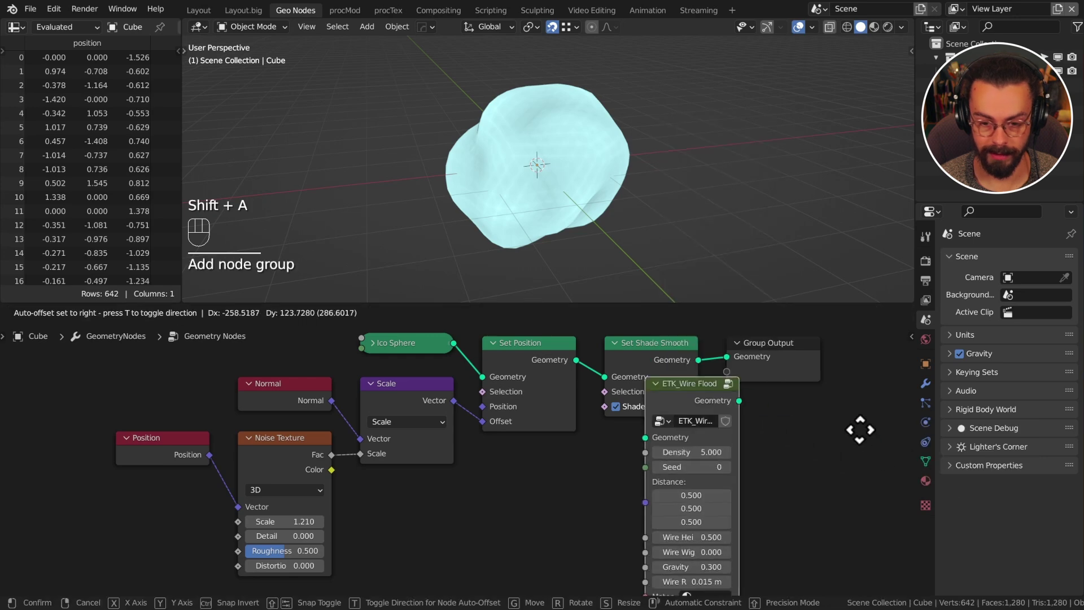
{"action": "left_click", "coordinate": [774, 368]}
{"action": "left_click_drag", "start_coordinate": [770, 363], "coordinate": [782, 375]}
{"action": "middle_click_drag", "start_coordinate": [560, 137], "coordinate": [560, 206], "text": "shift"}
{"action": "left_click_drag", "start_coordinate": [617, 418], "coordinate": [657, 419]}
{"action": "right_click_drag", "start_coordinate": [657, 419], "coordinate": [590, 375], "text": "ctrl+shift"}
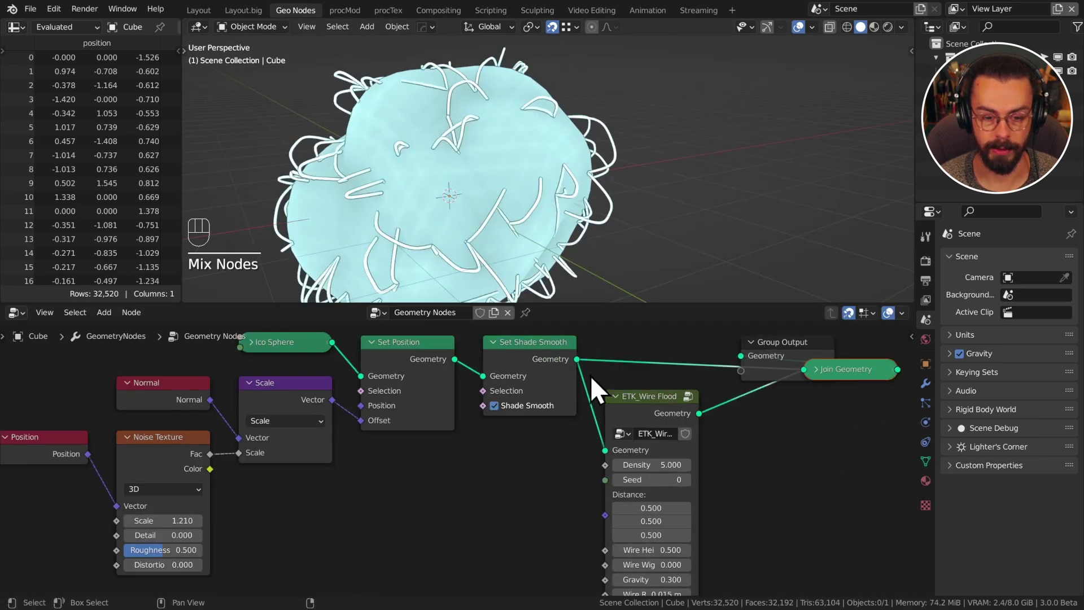
- Move the Group Output node further right and orbit around the wired sphere
{"action": "left_click", "coordinate": [805, 390]}
{"action": "key", "text": "g"}
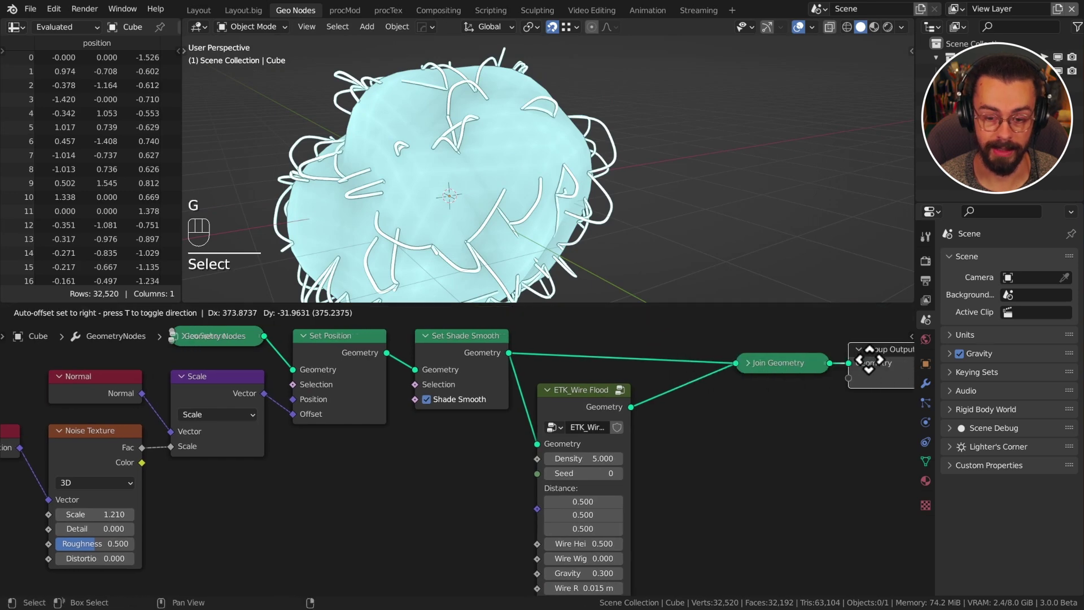
{"action": "left_click", "coordinate": [870, 360]}
{"action": "scroll", "coordinate": [625, 216], "scroll_direction": "down", "scroll_amount": 3}
{"action": "middle_click_drag", "start_coordinate": [625, 215], "coordinate": [635, 188]}
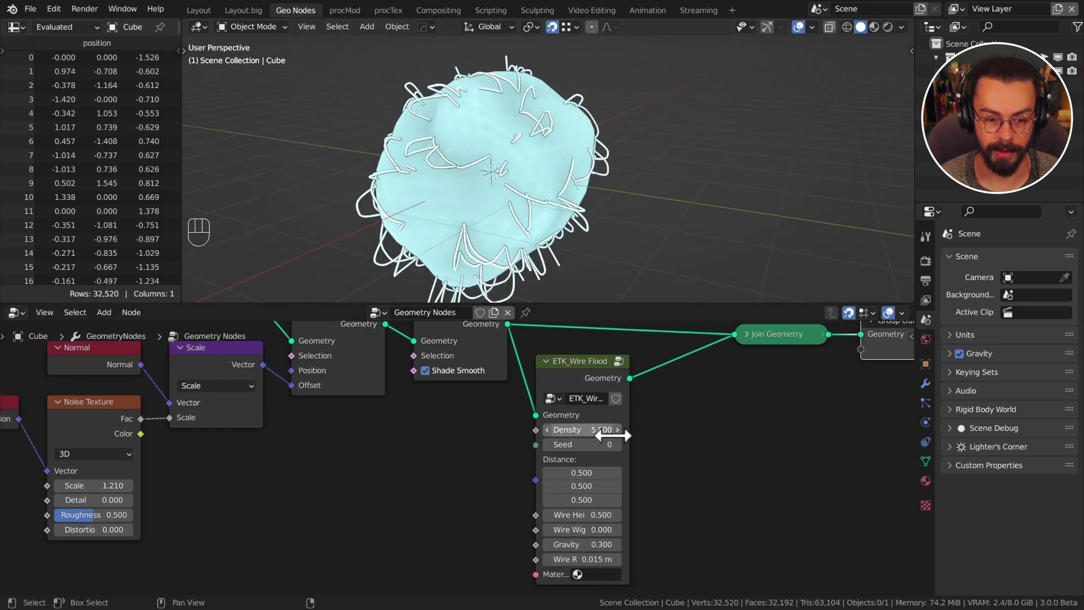
- Raise the wire Density to 10, then box-select all nodes for removal
{"action": "left_click_drag", "start_coordinate": [613, 435], "coordinate": [685, 456]}
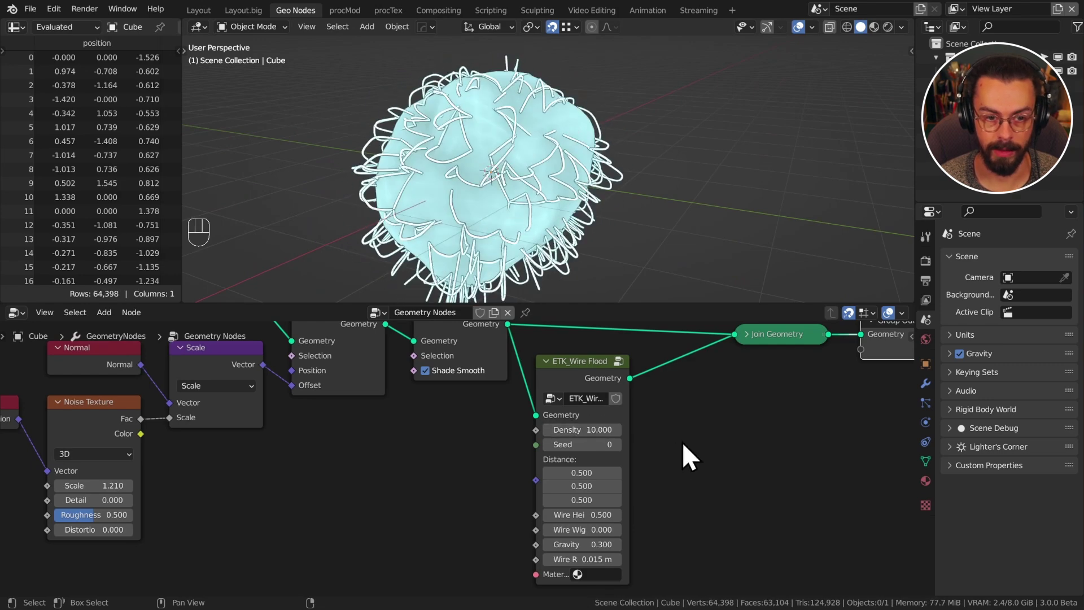
{"action": "scroll", "coordinate": [398, 159], "scroll_direction": "up", "scroll_amount": 5}
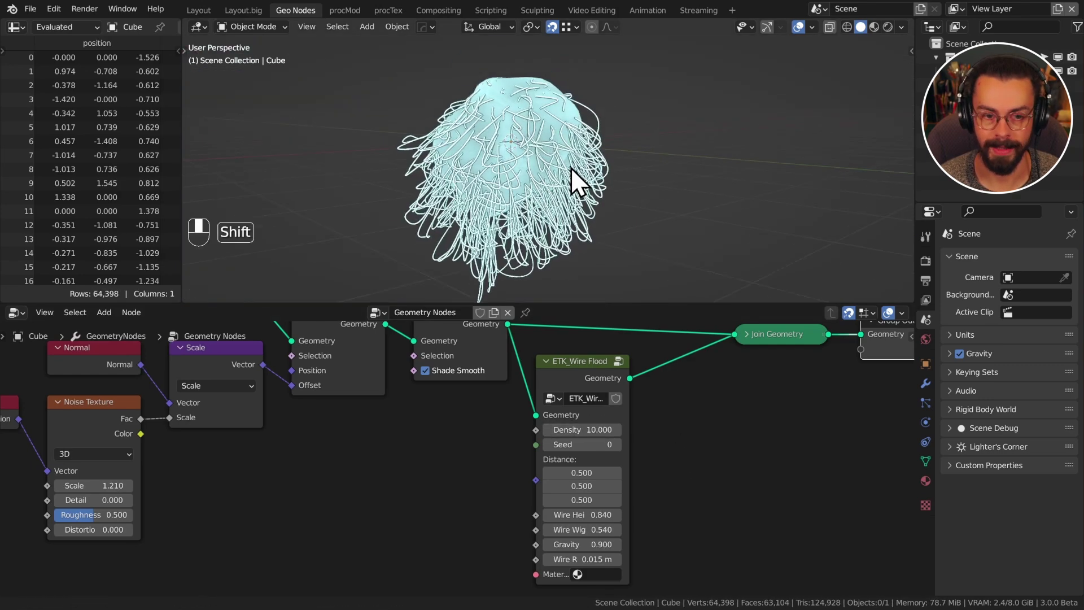
{"action": "middle_click_drag", "start_coordinate": [571, 168], "coordinate": [568, 170], "text": "shift"}
{"action": "middle_click_drag", "start_coordinate": [683, 271], "coordinate": [668, 373]}
{"action": "scroll", "coordinate": [669, 373], "scroll_direction": "down", "scroll_amount": 2}
{"action": "left_click_drag", "start_coordinate": [499, 342], "coordinate": [738, 477]}
{"action": "left_click_drag", "start_coordinate": [140, 356], "coordinate": [259, 419]}
- Delete all nodes except Group Output and add a Mesh Line node feeding it
{"action": "key", "text": "x"}
{"action": "scroll", "coordinate": [606, 438], "scroll_direction": "up", "scroll_amount": 2}
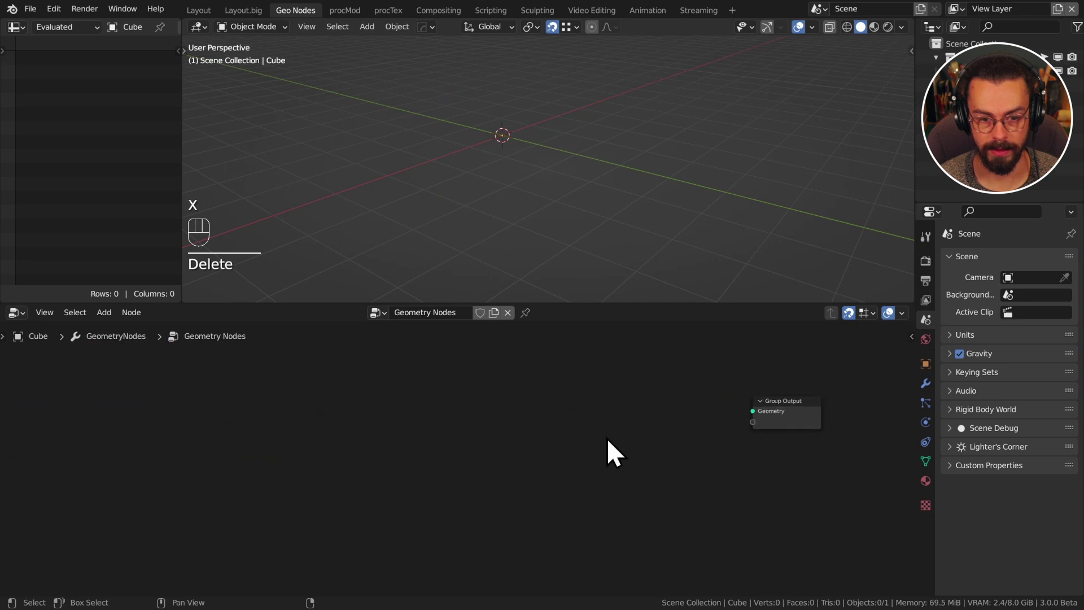
{"action": "key", "text": "shift+a"}
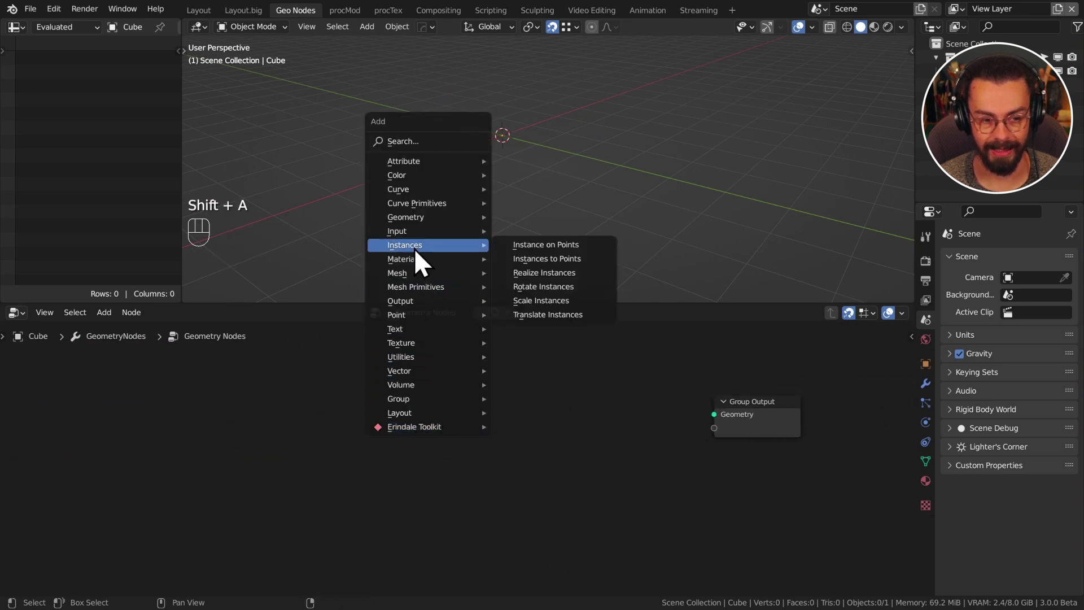
{"action": "mouse_move", "coordinate": [417, 285]}
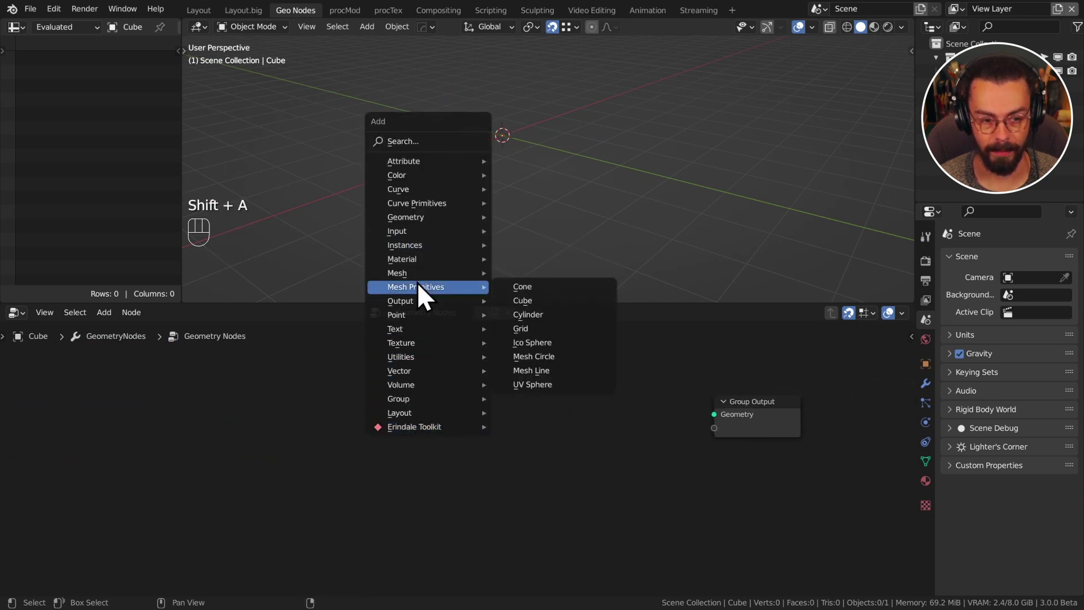
{"action": "left_click", "coordinate": [539, 370]}
{"action": "left_click", "coordinate": [502, 154]}
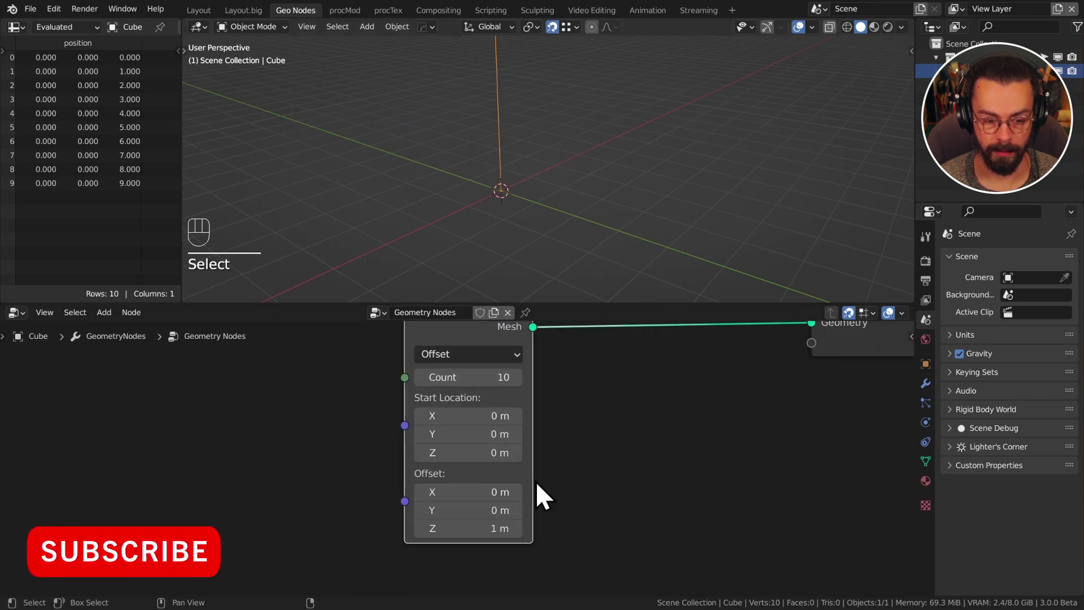
- Set the Mesh Line Count to 2 points
{"action": "middle_click_drag", "start_coordinate": [631, 198], "coordinate": [500, 267]}
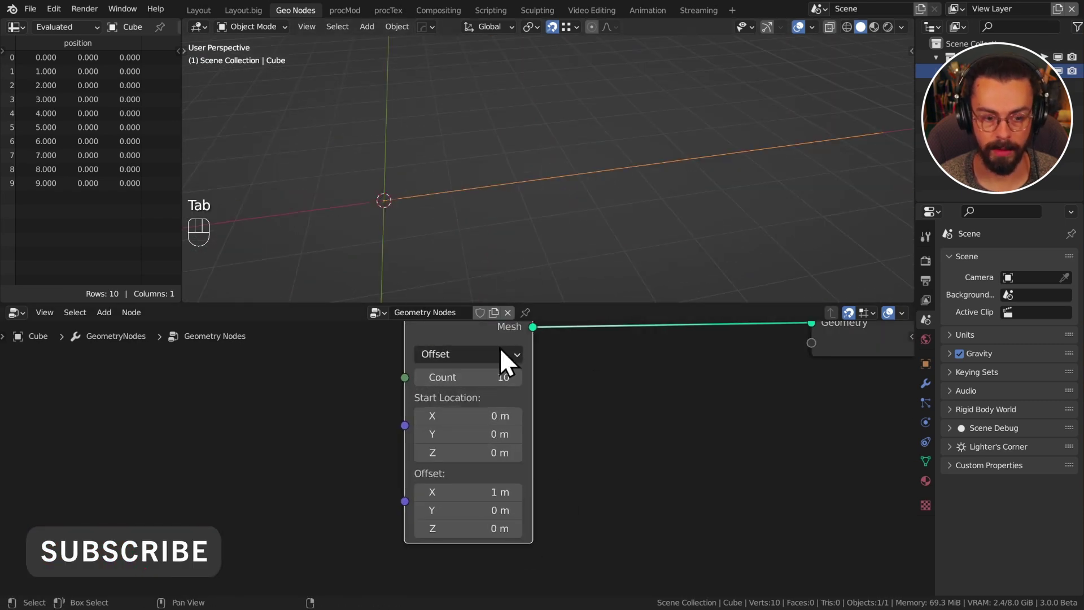
{"action": "left_click", "coordinate": [478, 377]}
{"action": "type", "text": "2"}
{"action": "key", "text": "Return"}
- Annotate the line's two points, erase the notes, and shift Group Output right
{"action": "mouse_move", "coordinate": [496, 221]}
{"action": "middle_mouse_down", "text": "shift"}
{"action": "mouse_move", "coordinate": [540, 193]}
{"action": "mouse_move", "coordinate": [395, 198]}
{"action": "middle_mouse_up", "text": "shift"}
{"action": "mouse_move", "coordinate": [395, 198]}
{"action": "left_mouse_down"}
{"action": "mouse_move", "coordinate": [381, 192]}
{"action": "mouse_move", "coordinate": [390, 187]}
{"action": "left_mouse_up"}
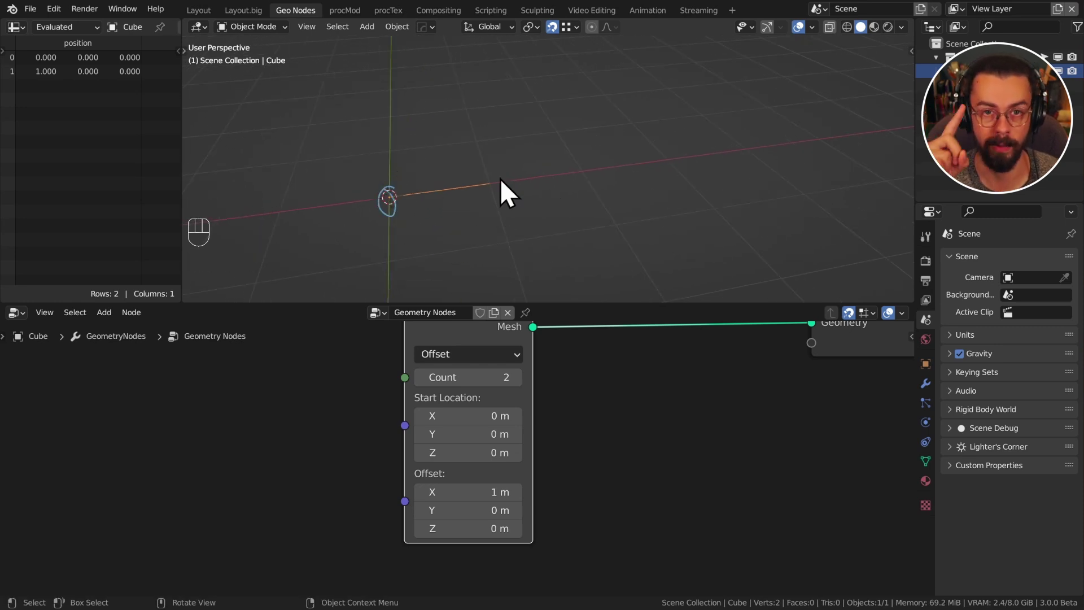
{"action": "left_click_drag", "start_coordinate": [489, 179], "coordinate": [491, 183]}
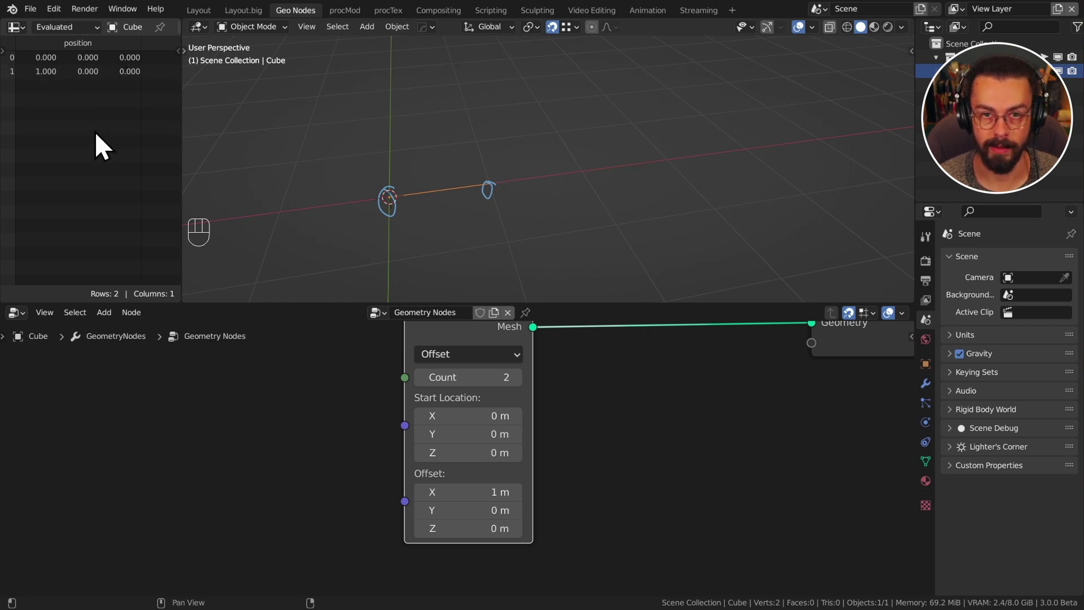
{"action": "right_click_drag", "start_coordinate": [503, 171], "coordinate": [413, 169]}
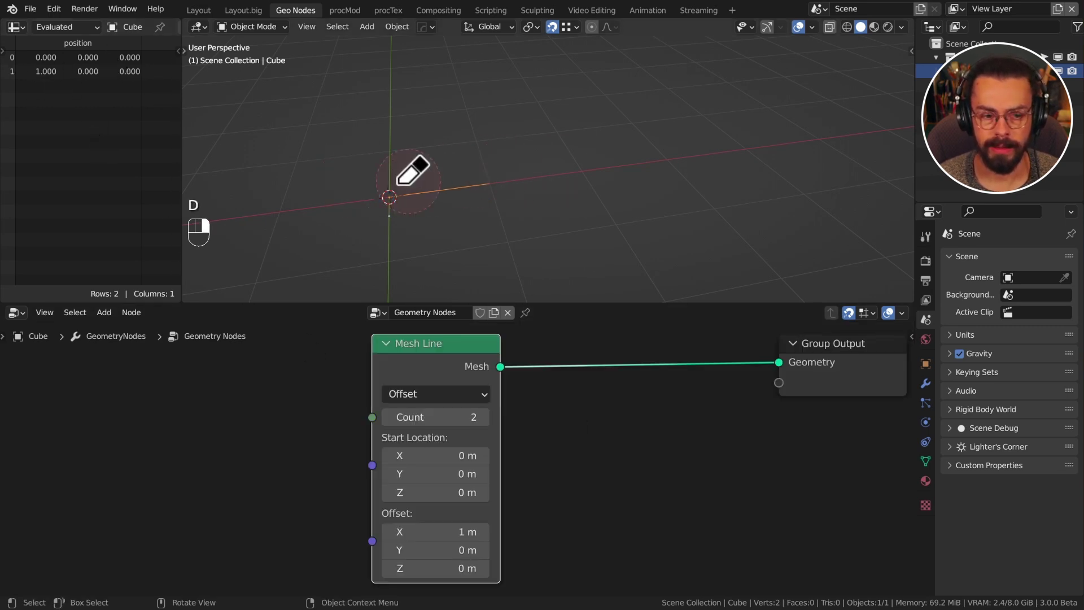
{"action": "key", "text": "Home"}
{"action": "left_click_drag", "start_coordinate": [567, 391], "coordinate": [724, 389]}
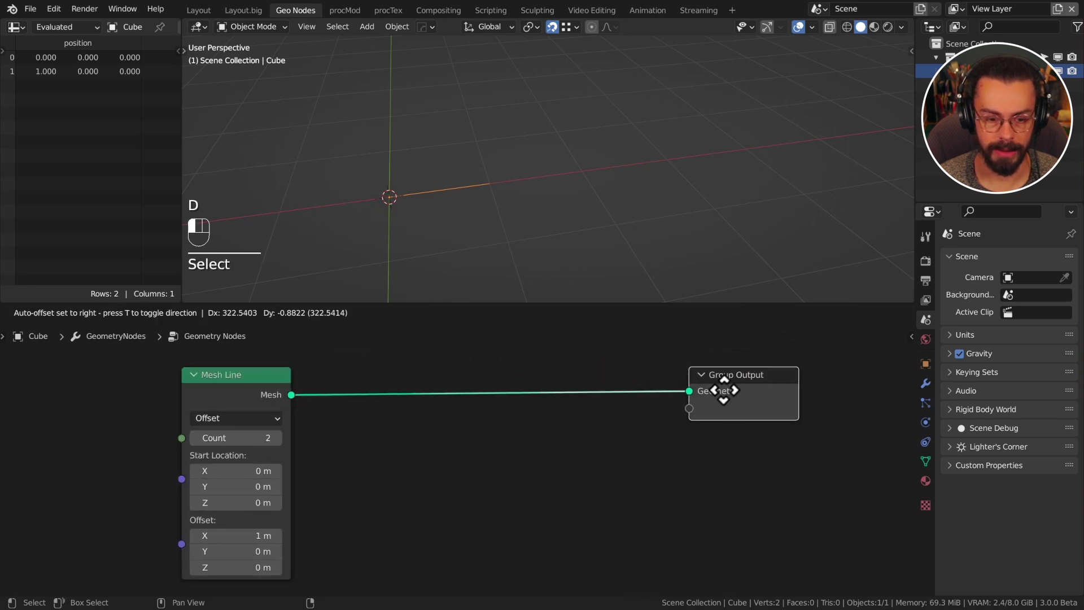
{"action": "key", "text": "shift+a"}
- Insert a Subdivide Mesh node at Level 2 before the output and move Group Output right
{"action": "mouse_move", "coordinate": [552, 386]}
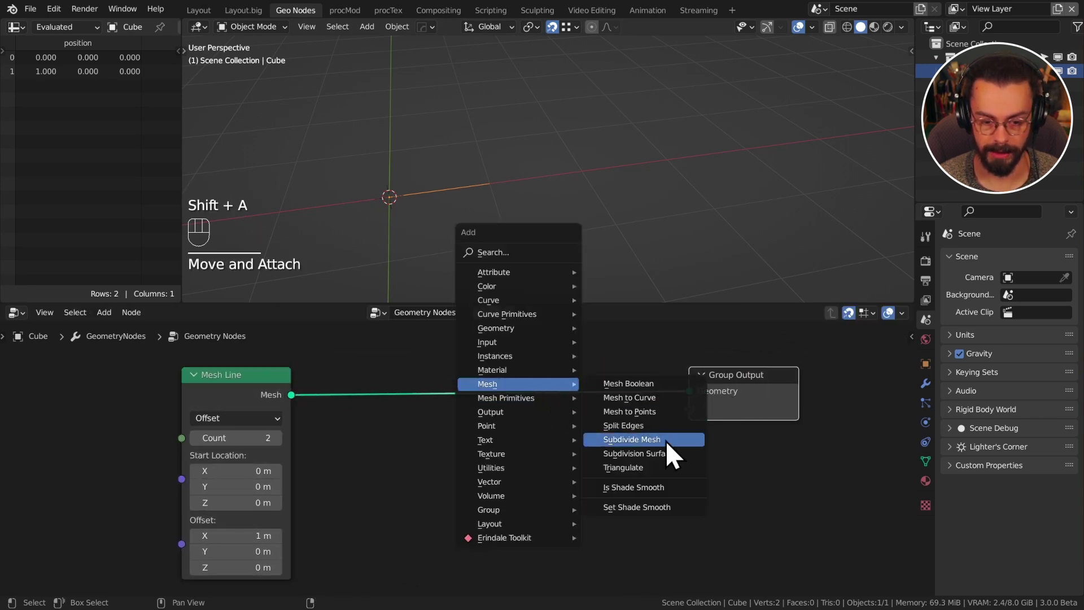
{"action": "left_click", "coordinate": [666, 439]}
{"action": "left_click", "coordinate": [425, 370]}
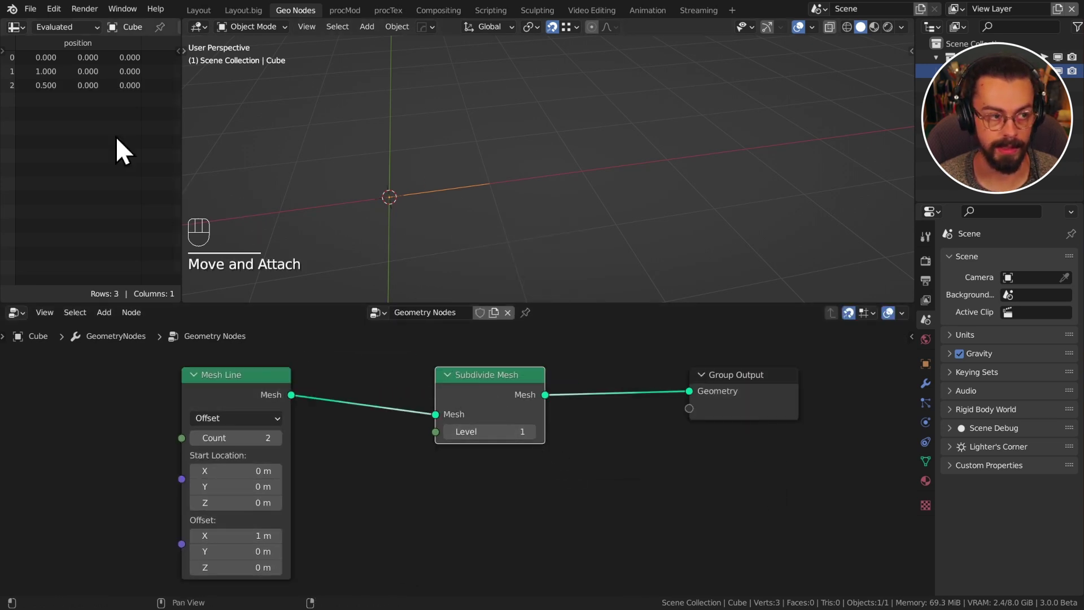
{"action": "left_click", "coordinate": [533, 432]}
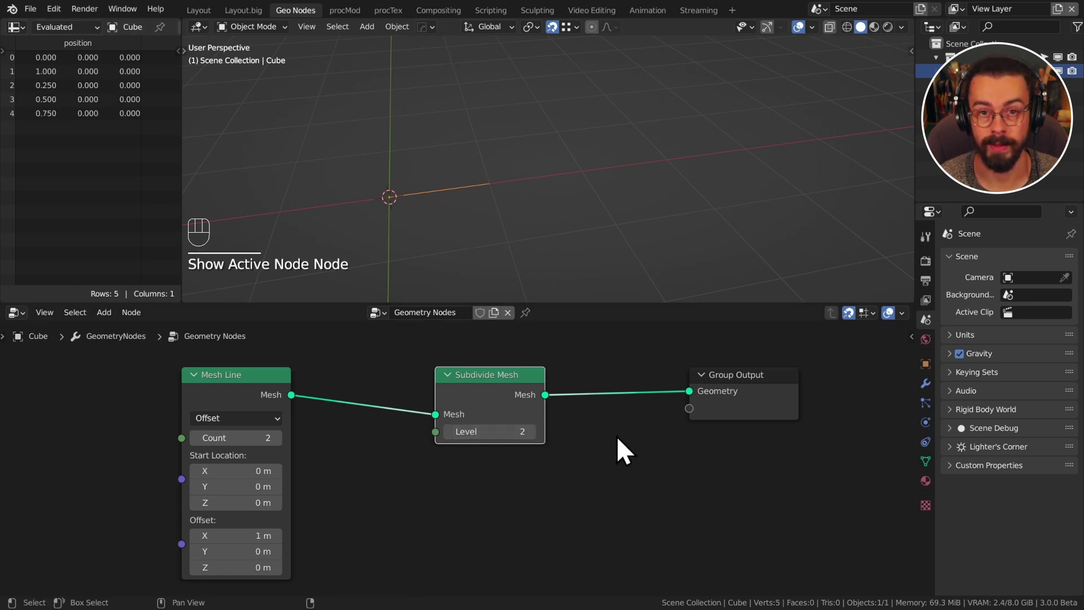
{"action": "middle_click_drag", "start_coordinate": [617, 450], "coordinate": [552, 456]}
{"action": "left_click_drag", "start_coordinate": [695, 403], "coordinate": [789, 403]}
{"action": "middle_click_drag", "start_coordinate": [603, 455], "coordinate": [620, 459]}
- Add a Set Position node whose Offset is driven by a Noise Texture's colour
{"action": "key", "text": "shift+a"}
{"action": "mouse_move", "coordinate": [588, 389]}
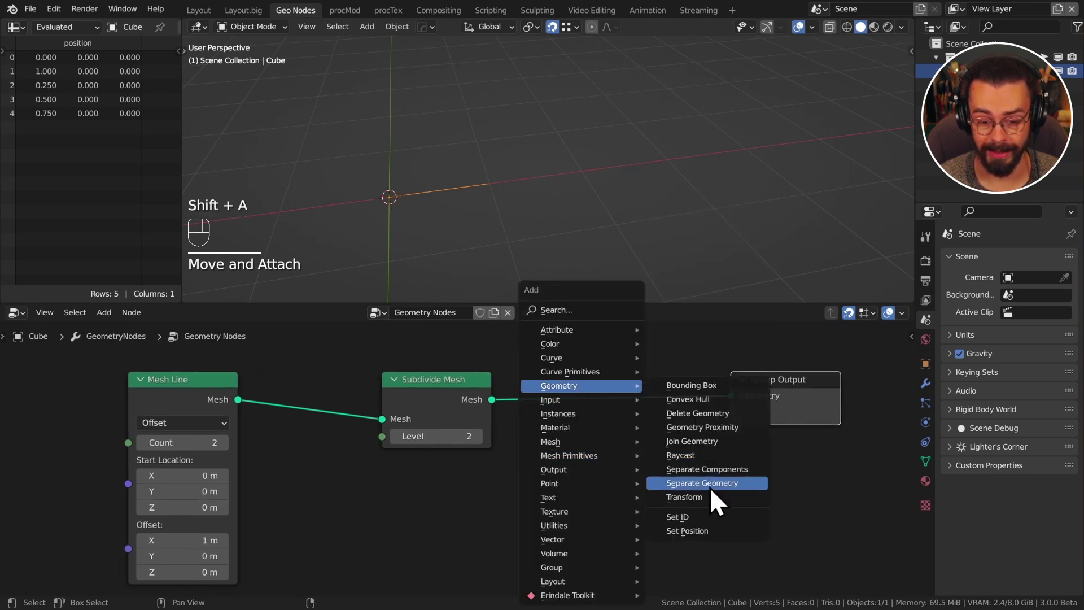
{"action": "left_click", "coordinate": [713, 535]}
{"action": "left_click", "coordinate": [567, 384]}
{"action": "key", "text": "shift+a"}
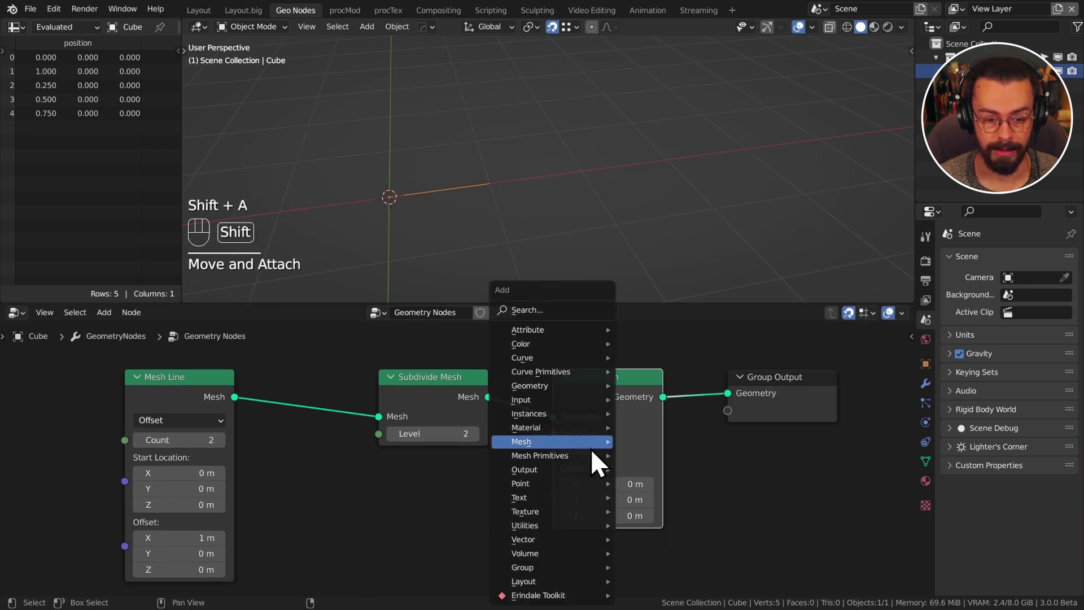
{"action": "mouse_move", "coordinate": [555, 514]}
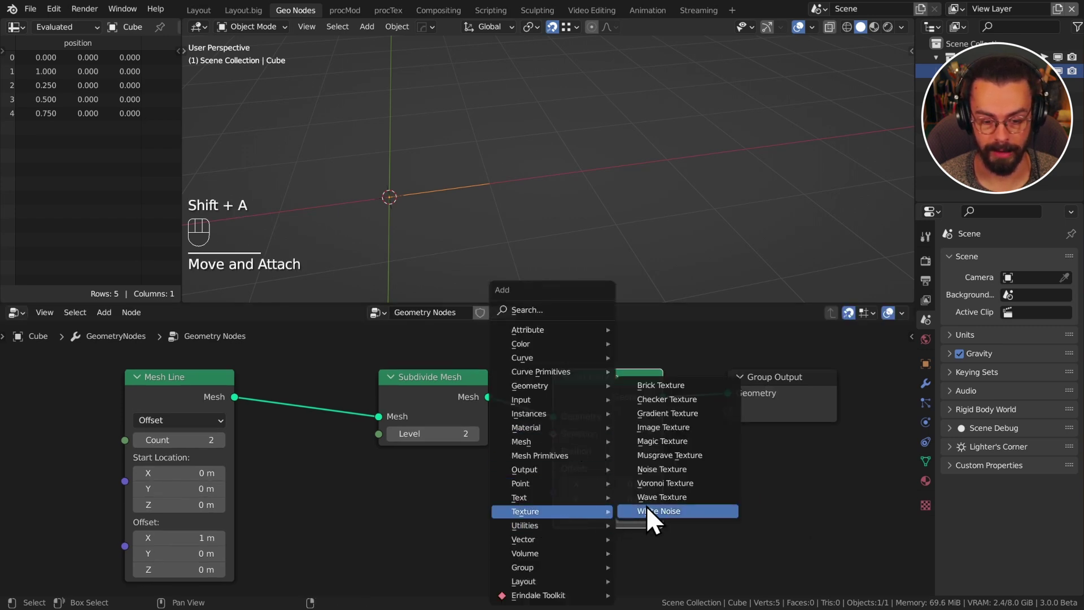
{"action": "left_click", "coordinate": [680, 469]}
{"action": "left_click", "coordinate": [493, 486]}
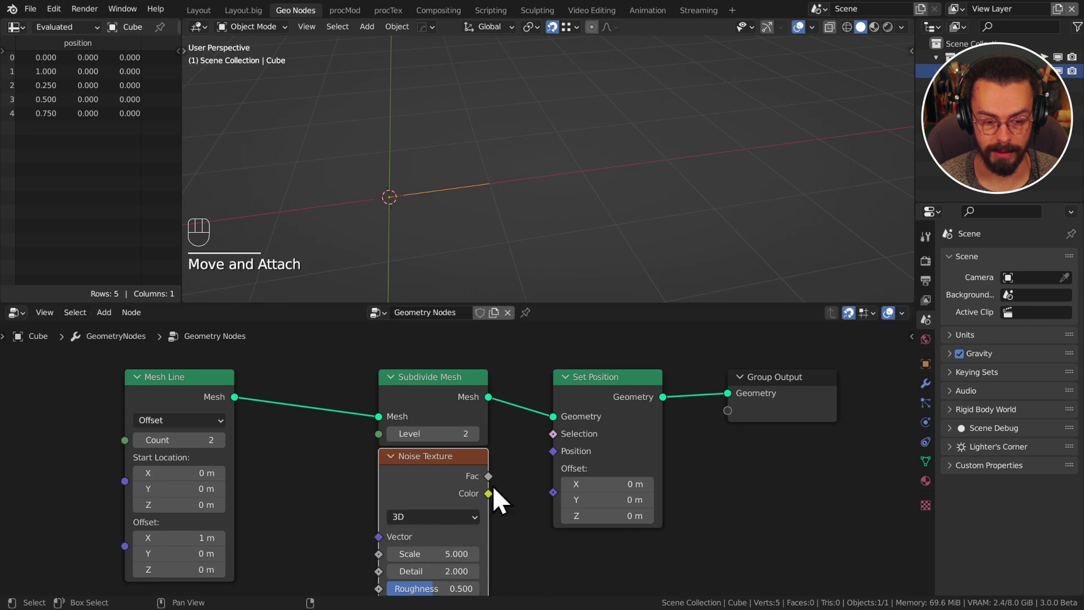
{"action": "left_click_drag", "start_coordinate": [489, 493], "coordinate": [553, 491]}
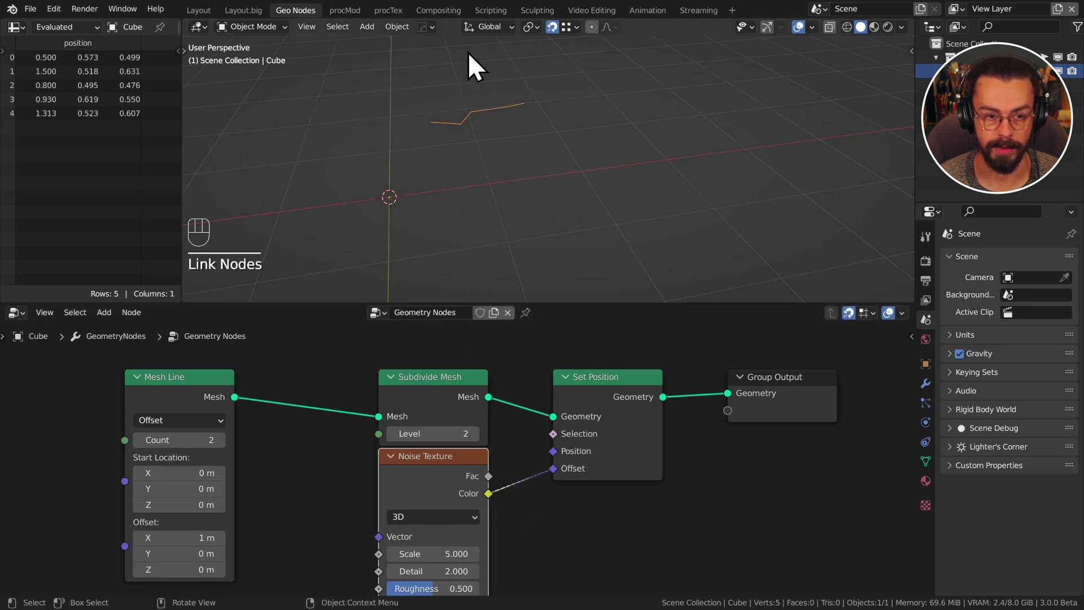
- Orbit and annotate the jagged line from its origin to the displaced points
{"action": "scroll", "coordinate": [600, 447], "scroll_direction": "down", "scroll_amount": 3}
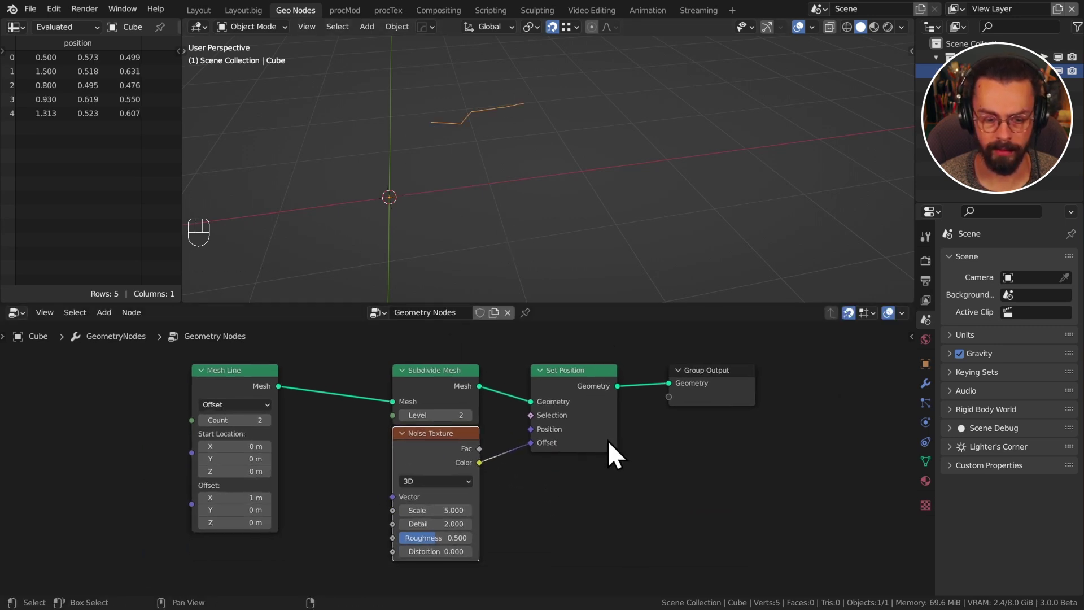
{"action": "middle_click_drag", "start_coordinate": [530, 267], "coordinate": [530, 176]}
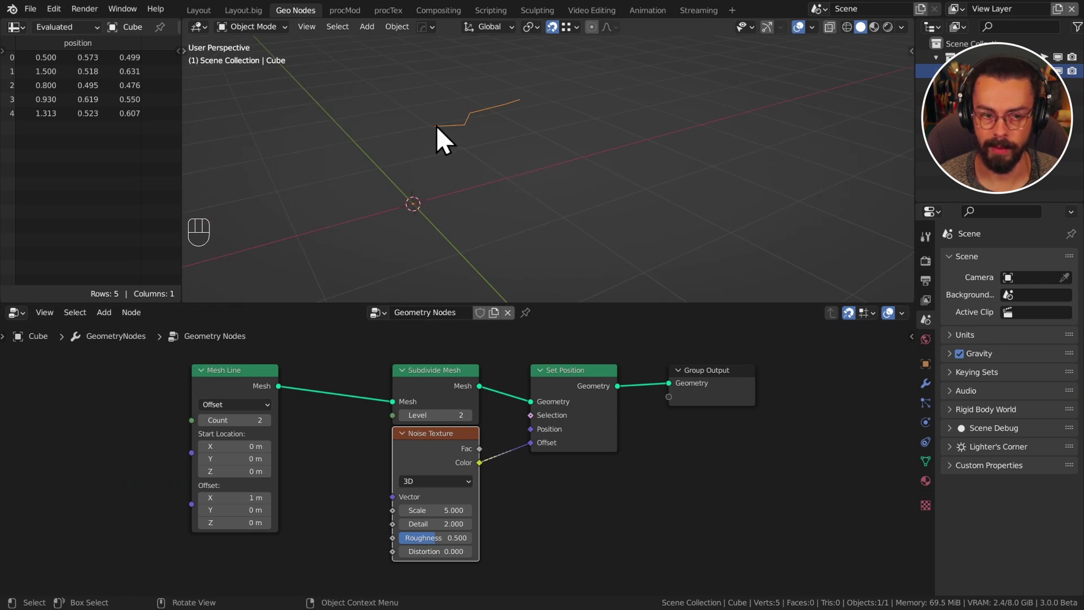
{"action": "left_click_drag", "start_coordinate": [413, 199], "coordinate": [412, 203]}
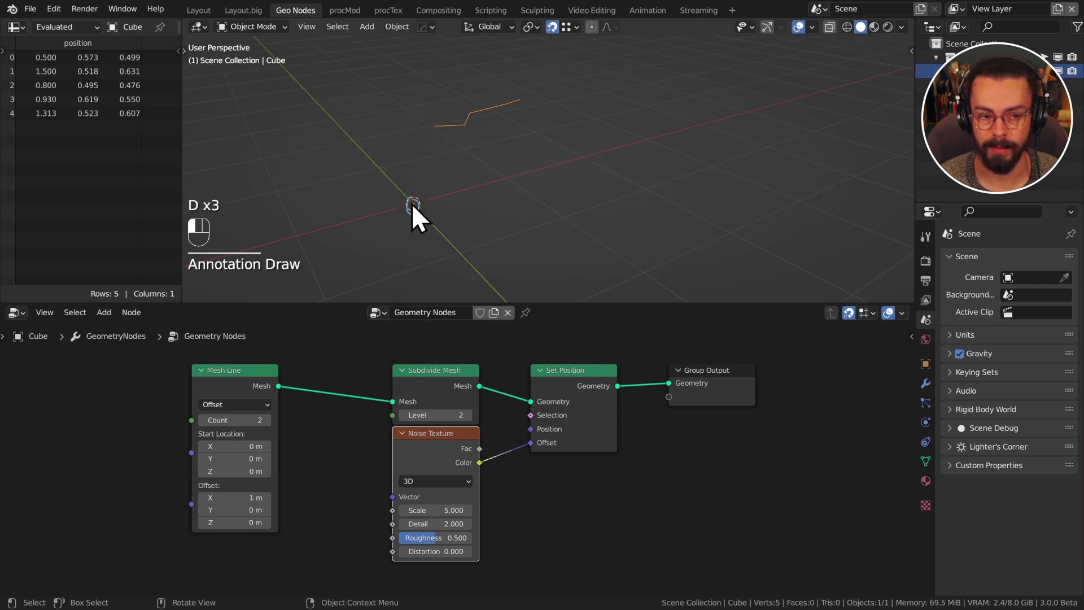
{"action": "left_click_drag", "start_coordinate": [504, 179], "coordinate": [505, 184]}
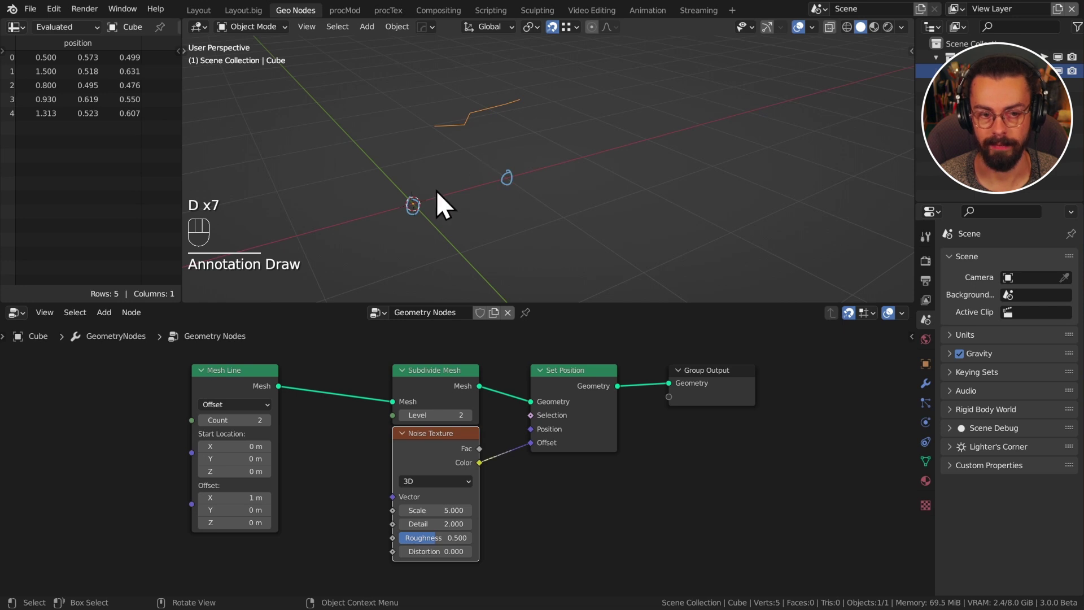
{"action": "mouse_move", "coordinate": [417, 204]}
{"action": "left_mouse_down"}
{"action": "mouse_move", "coordinate": [463, 127]}
{"action": "mouse_move", "coordinate": [495, 110]}
{"action": "mouse_move", "coordinate": [497, 176]}
{"action": "left_mouse_up"}
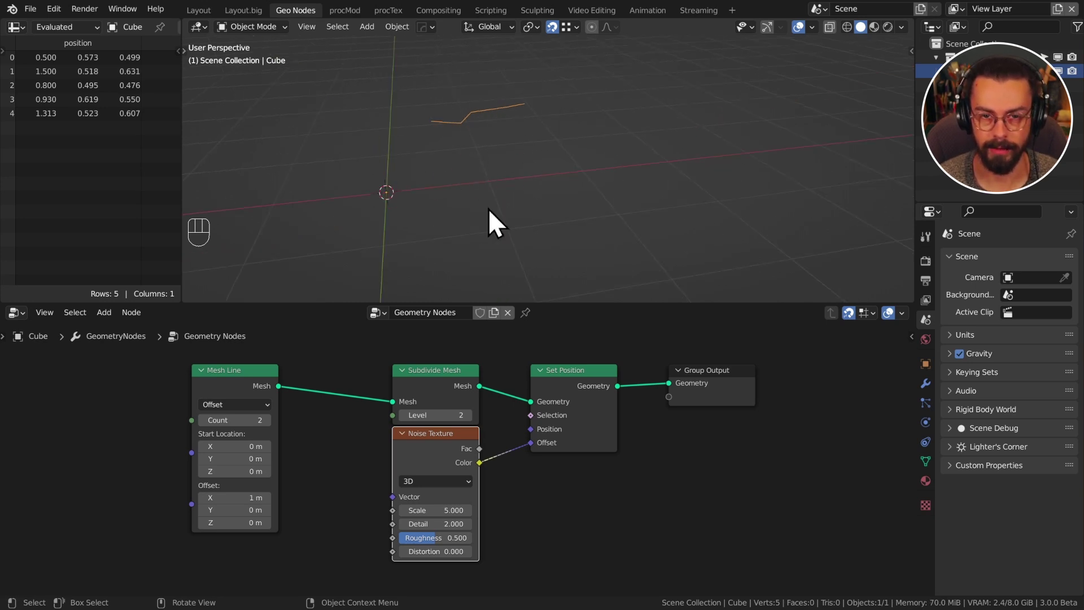
- Nudge Set Position slightly left and drop Noise Texture lower to open space
{"action": "middle_click_drag", "start_coordinate": [663, 455], "coordinate": [640, 461]}
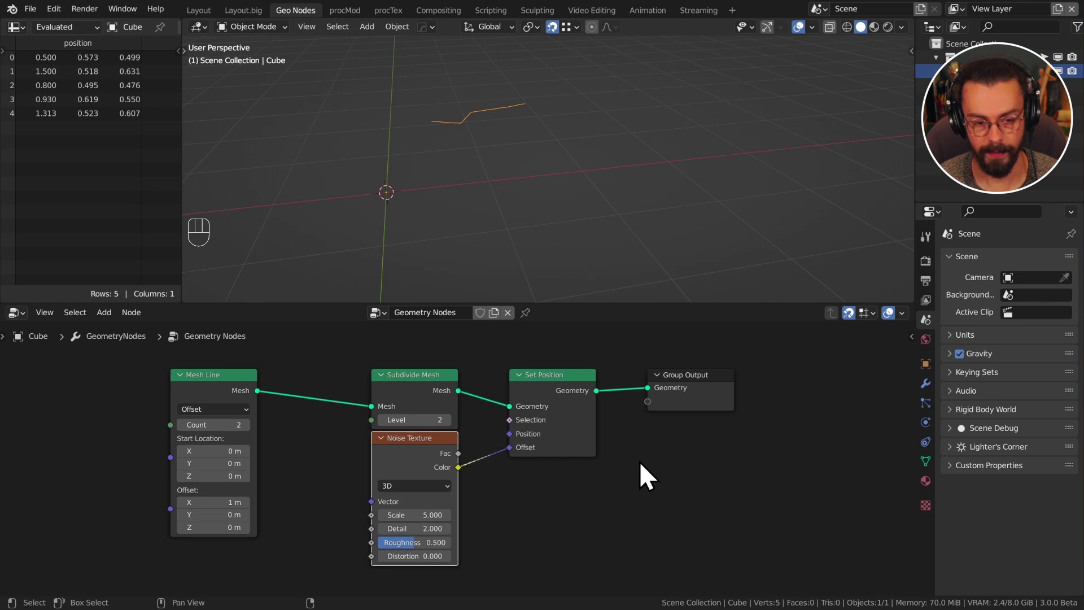
{"action": "key", "text": "shift+a"}
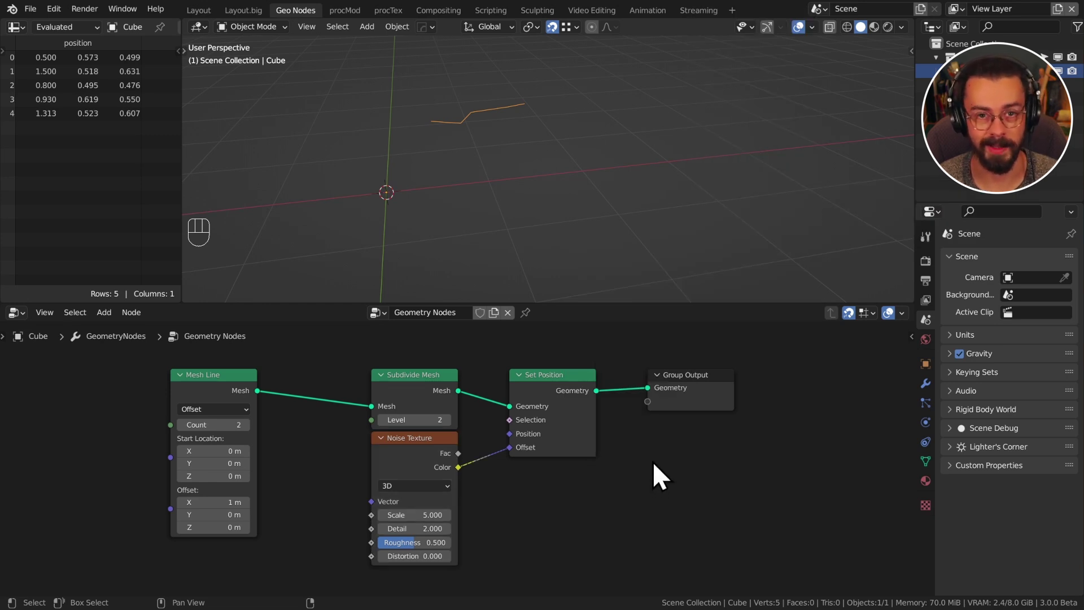
{"action": "scroll", "coordinate": [652, 460], "scroll_direction": "left", "scroll_amount": 2, "text": "ctrl"}
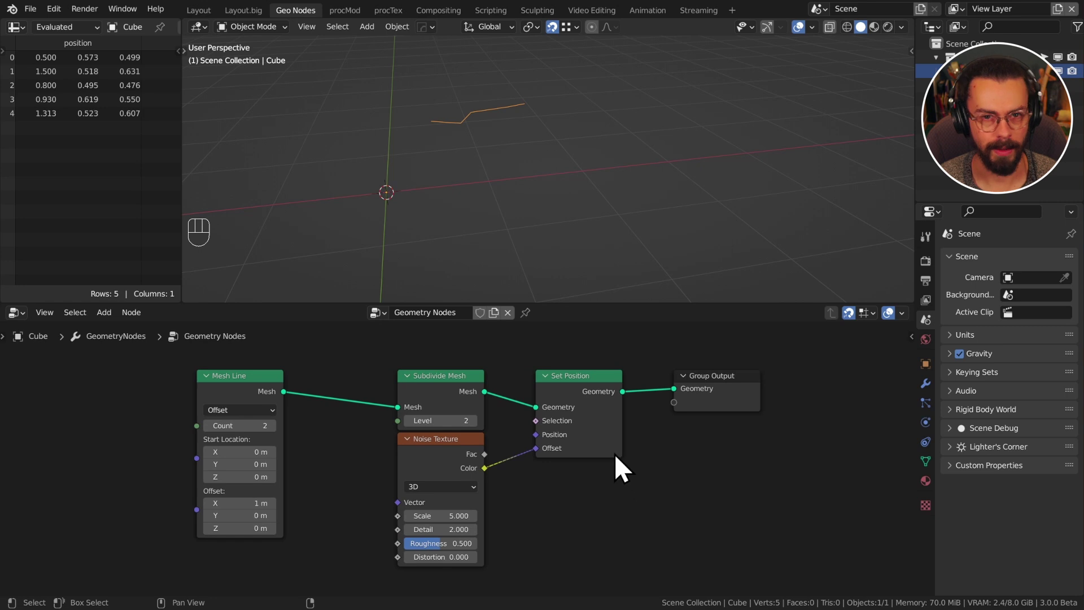
{"action": "left_click_drag", "start_coordinate": [614, 458], "coordinate": [591, 482]}
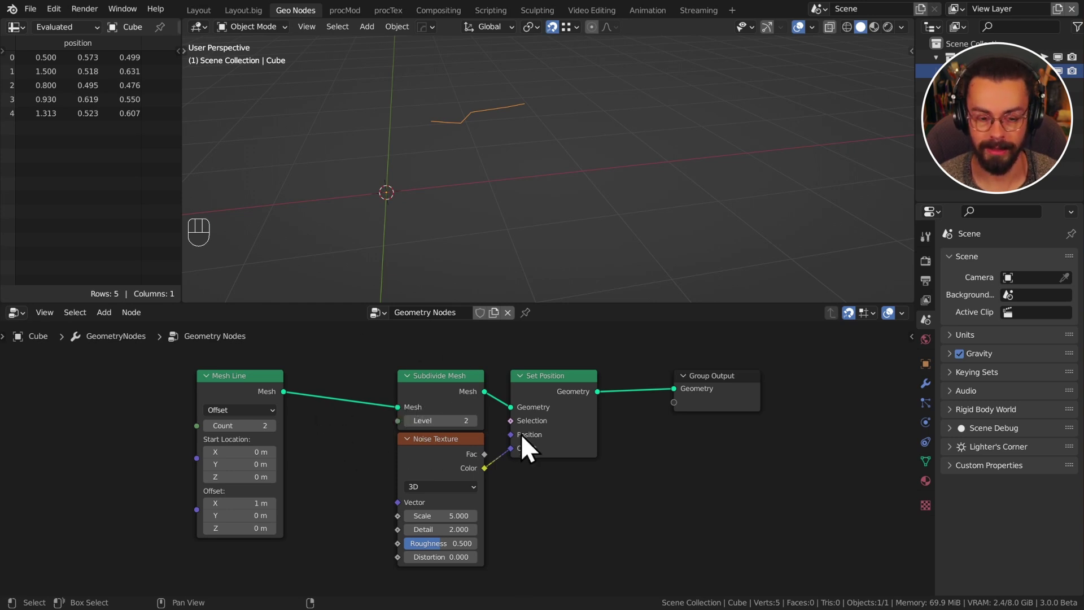
{"action": "left_click_drag", "start_coordinate": [452, 446], "coordinate": [453, 484]}
{"action": "left_click_drag", "start_coordinate": [510, 421], "coordinate": [446, 415]}
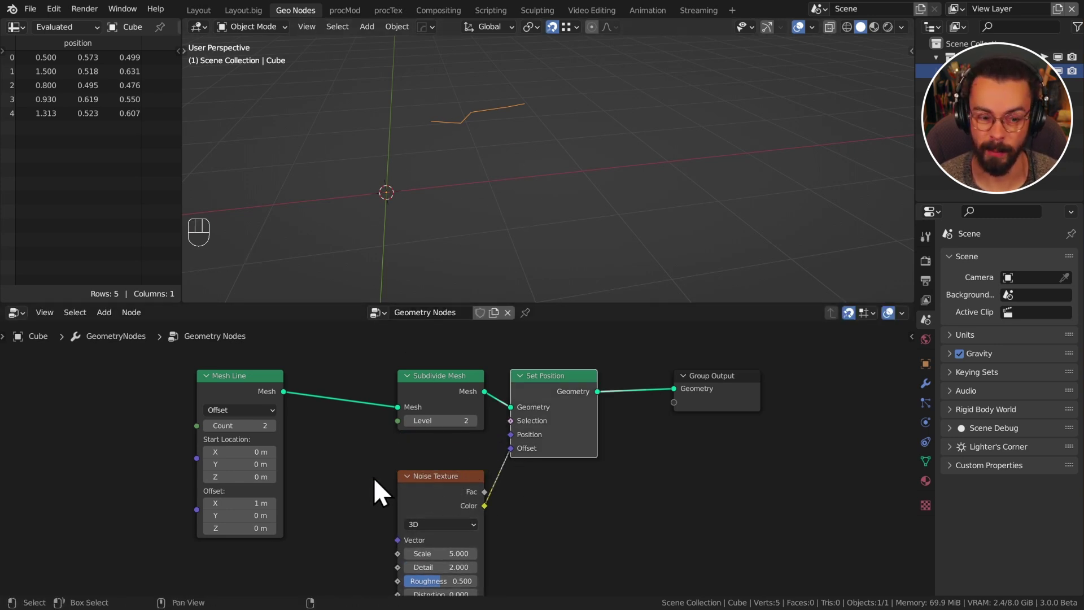
{"action": "middle_click_drag", "start_coordinate": [374, 477], "coordinate": [569, 474]}
{"action": "left_click", "coordinate": [503, 484]}
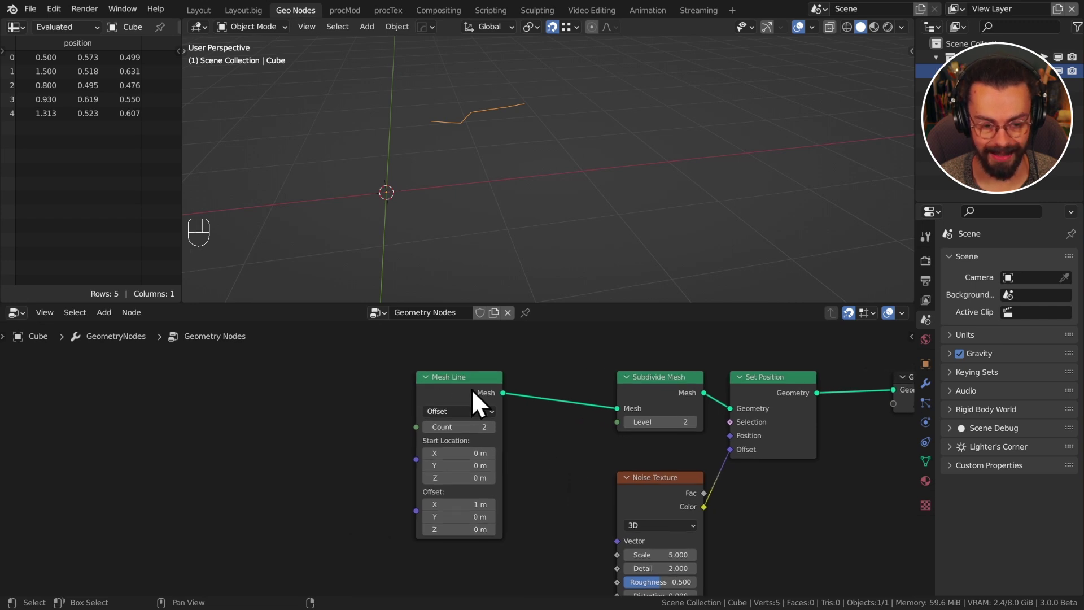
- Insert a Capture Attribute node between Mesh Line and Subdivide Mesh
{"action": "left_click_drag", "start_coordinate": [473, 398], "coordinate": [310, 398]}
{"action": "key", "text": "shift+a"}
{"action": "mouse_move", "coordinate": [474, 254]}
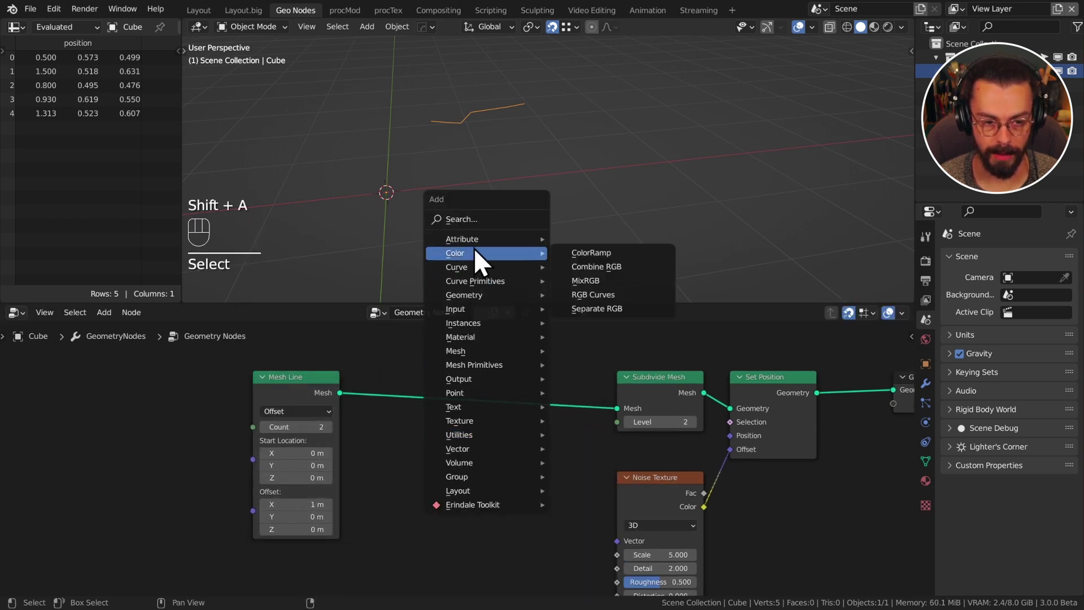
{"action": "left_click", "coordinate": [622, 255]}
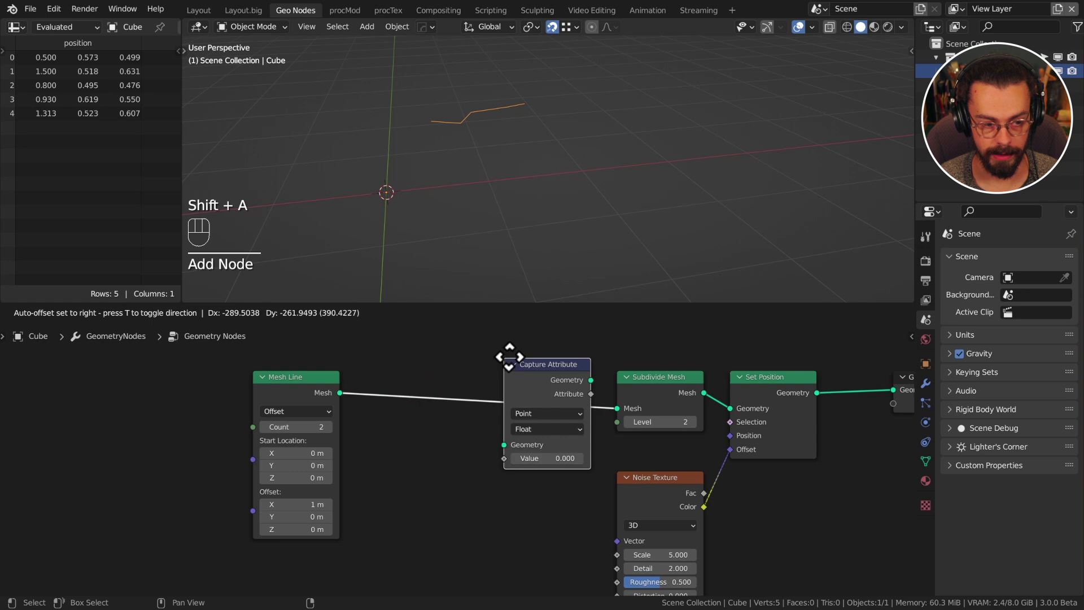
{"action": "left_click", "coordinate": [448, 358]}
{"action": "scroll", "coordinate": [563, 411], "scroll_direction": "up", "scroll_amount": 1}
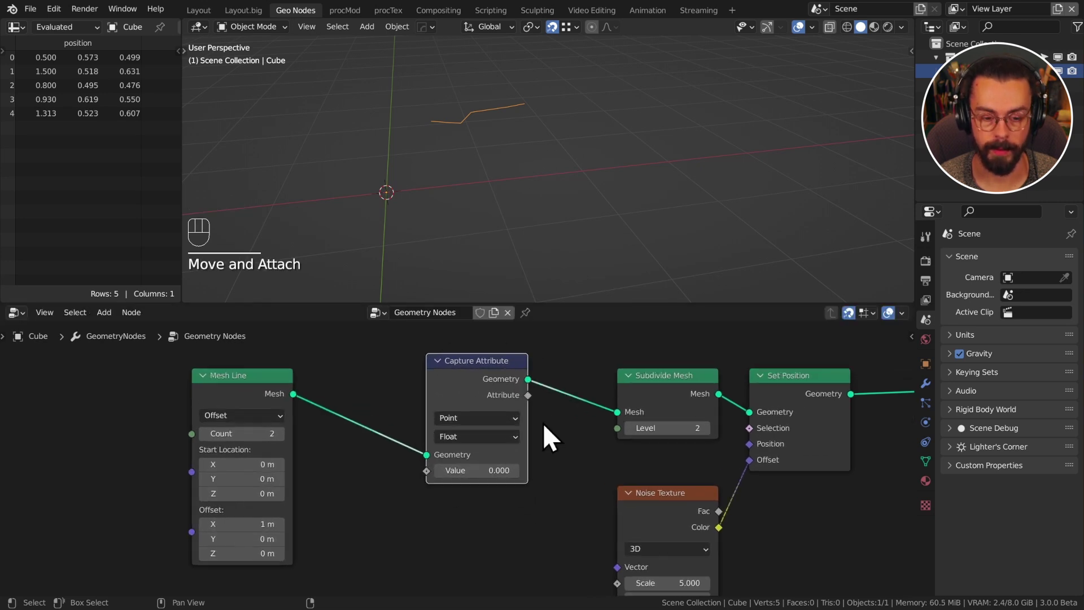
{"action": "key", "text": "g"}
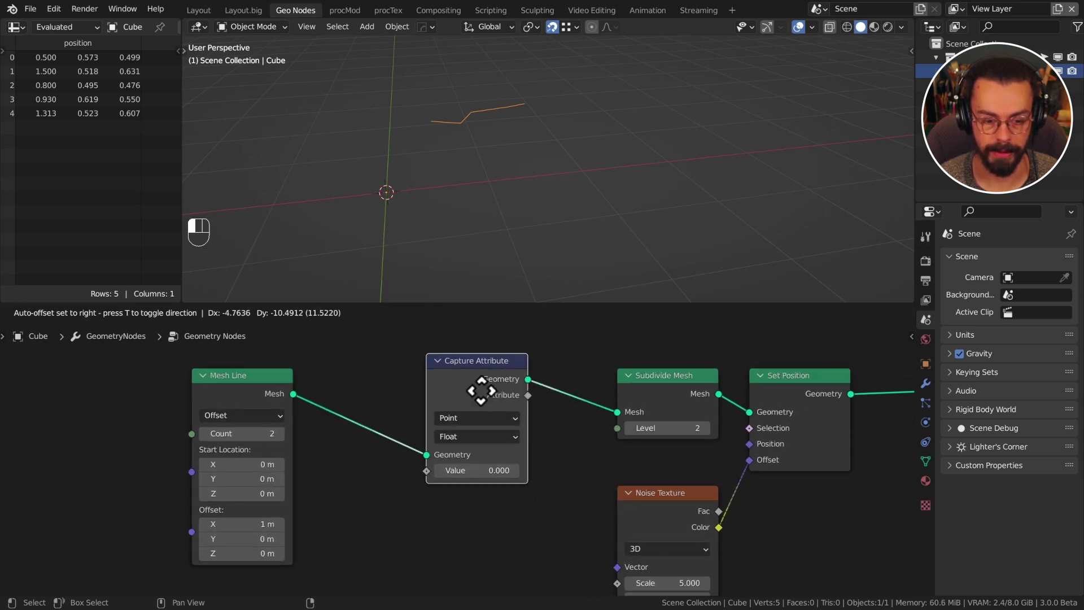
{"action": "left_click", "coordinate": [543, 423]}
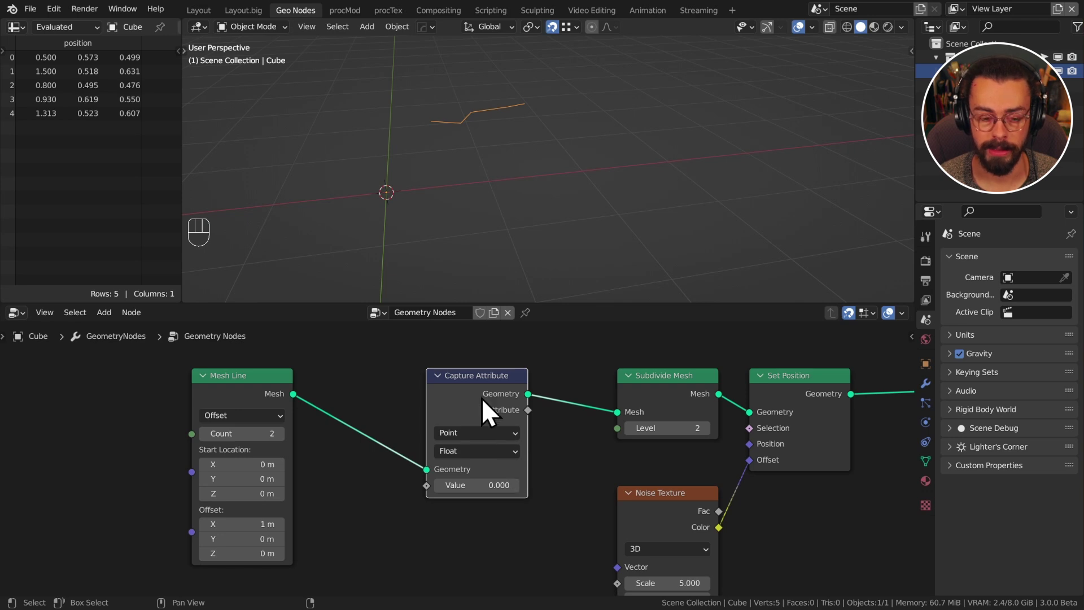
{"action": "left_click_drag", "start_coordinate": [481, 397], "coordinate": [504, 402]}
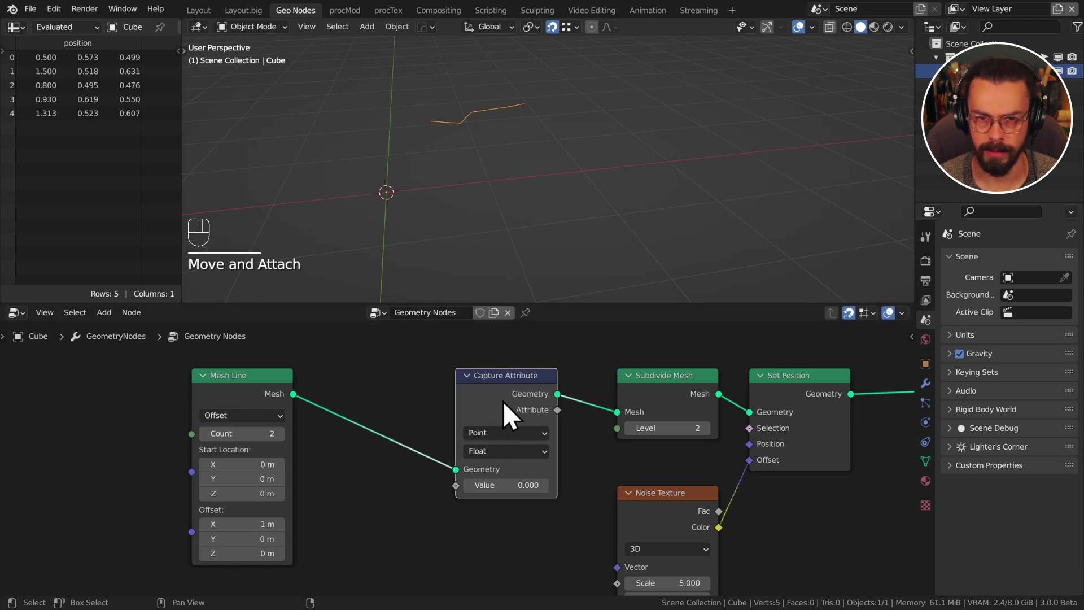
{"action": "left_click_drag", "start_coordinate": [277, 390], "coordinate": [363, 406]}
- Connect an Index input to Capture Attribute's Value and start linking its Attribute output
{"action": "key", "text": "shift+a"}
{"action": "mouse_move", "coordinate": [514, 406]}
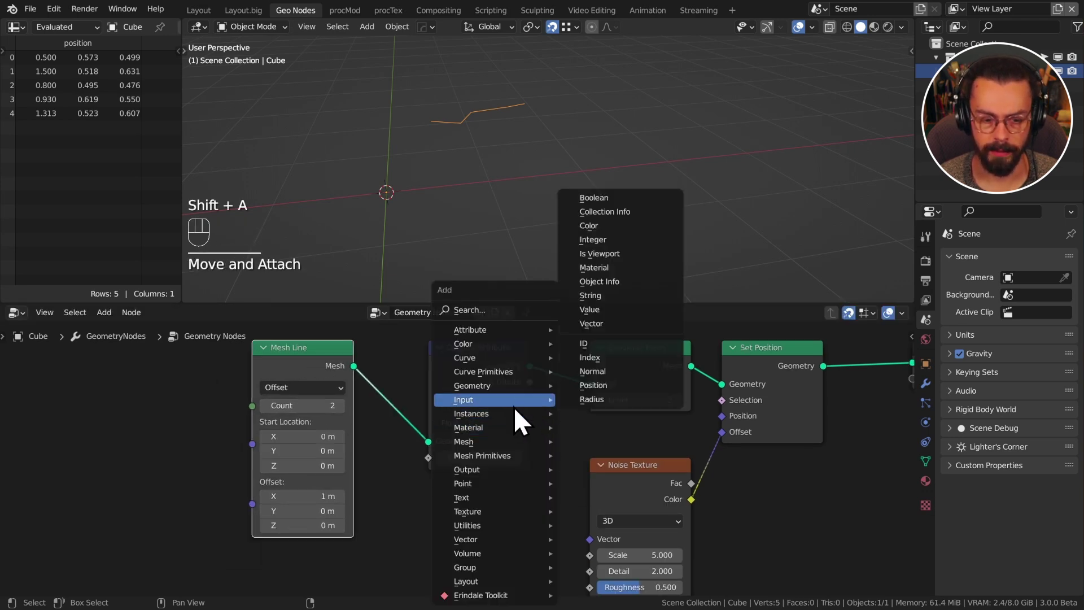
{"action": "left_click", "coordinate": [603, 358]}
{"action": "left_click", "coordinate": [534, 516]}
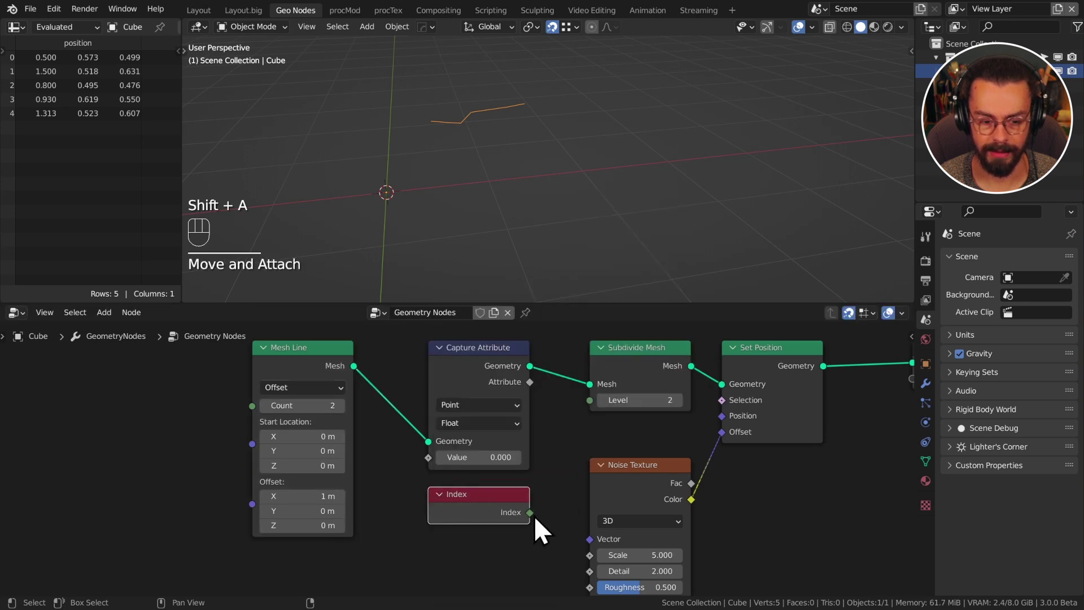
{"action": "left_click_drag", "start_coordinate": [534, 514], "coordinate": [428, 462]}
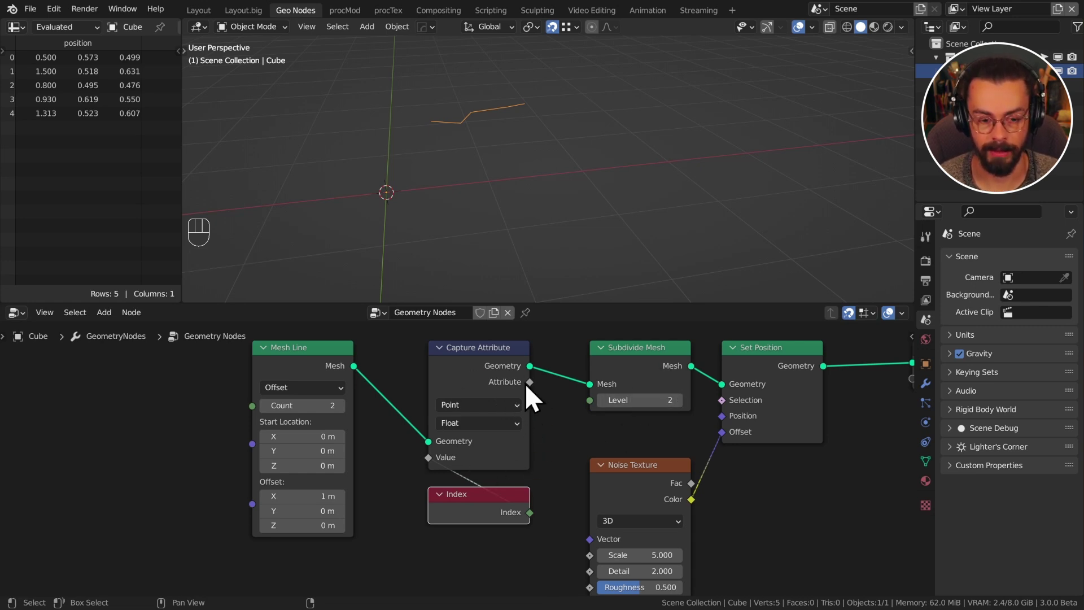
{"action": "left_click_drag", "start_coordinate": [528, 392], "coordinate": [598, 378]}
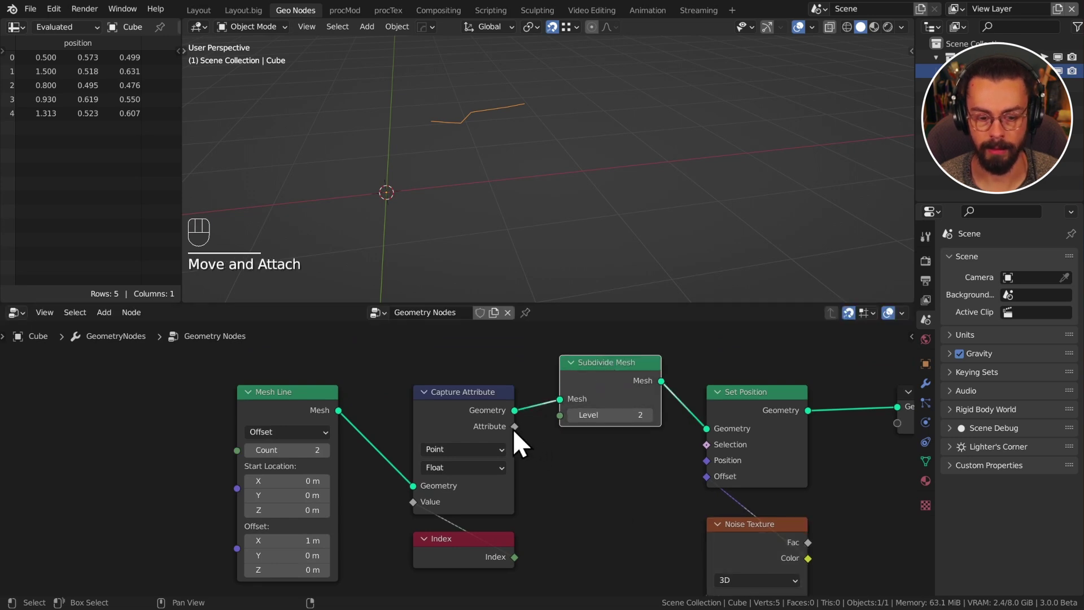
{"action": "left_click_drag", "start_coordinate": [514, 426], "coordinate": [620, 506]}
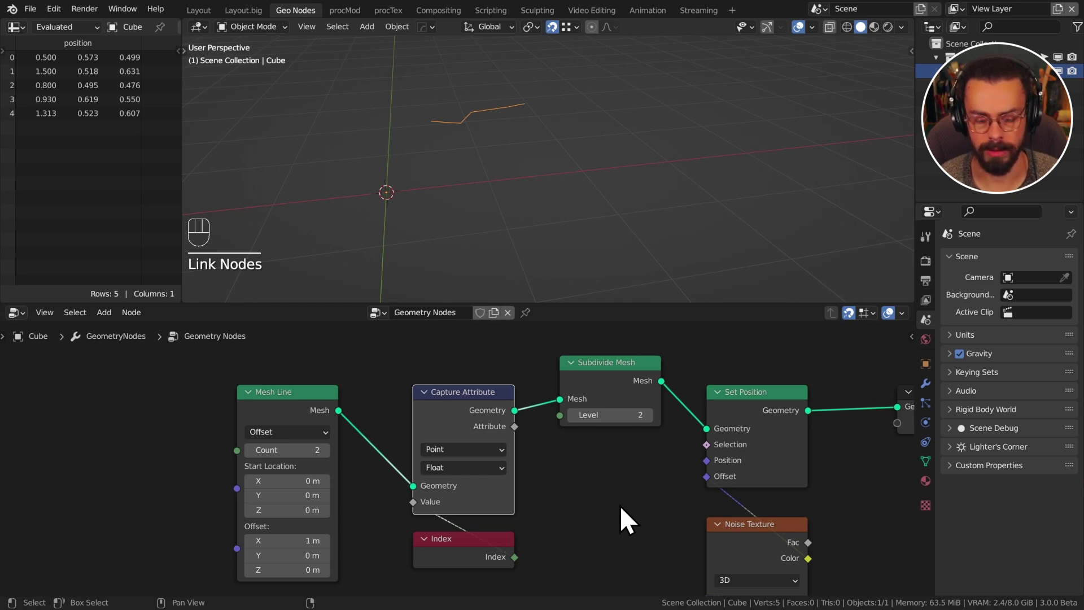
{"action": "left_click_drag", "start_coordinate": [707, 445], "coordinate": [619, 490]}
- Add a Compare node set to Equal with B 0.5, fed by the captured Attribute
{"action": "key", "text": "shift+a"}
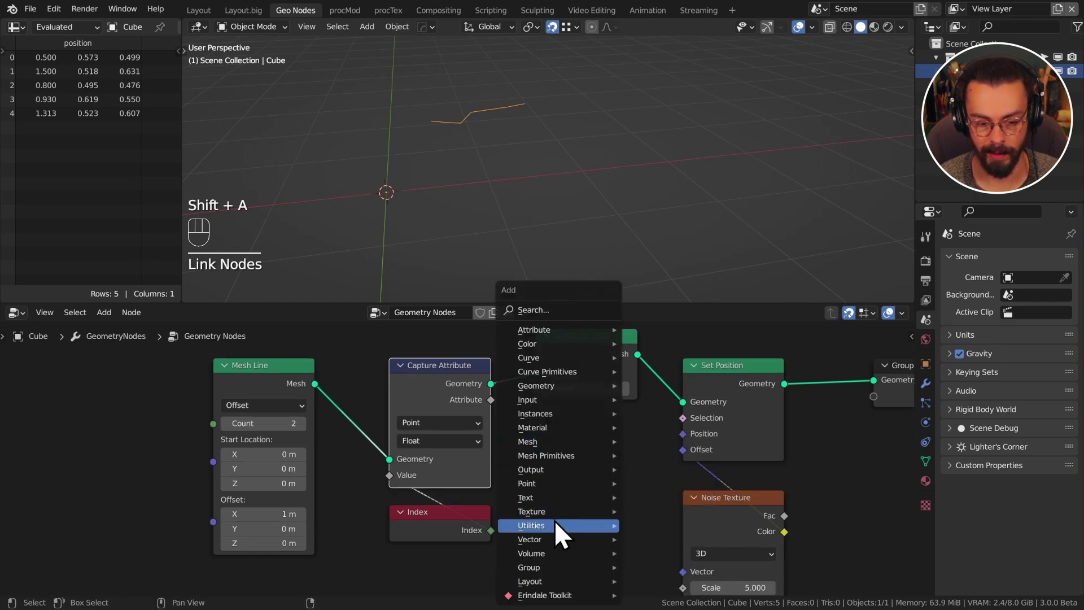
{"action": "mouse_move", "coordinate": [554, 522]}
{"action": "left_click", "coordinate": [684, 424]}
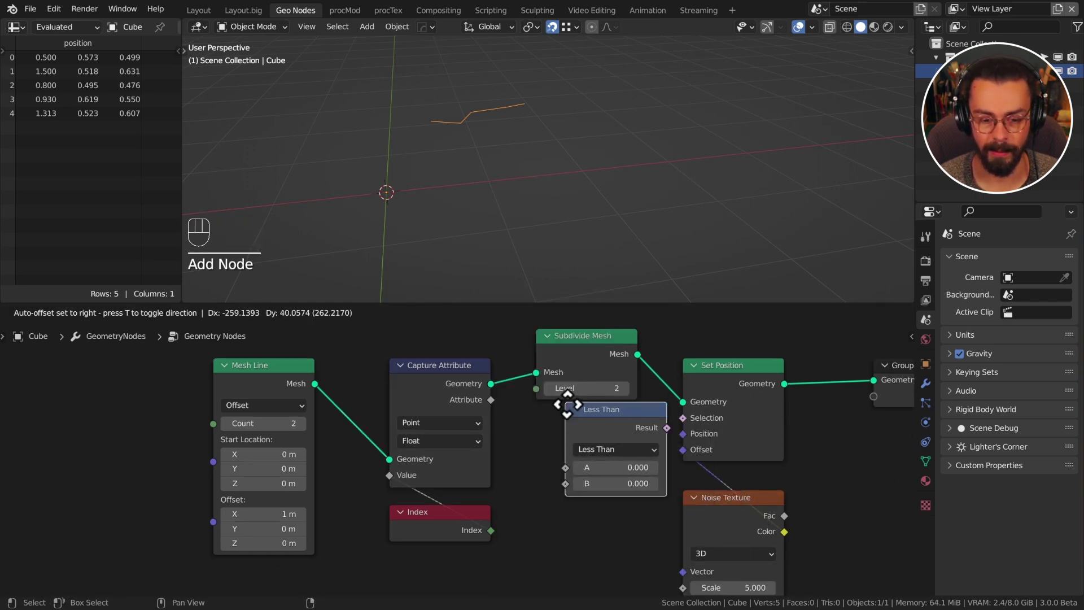
{"action": "left_click", "coordinate": [536, 406]}
{"action": "left_click_drag", "start_coordinate": [491, 400], "coordinate": [535, 468]}
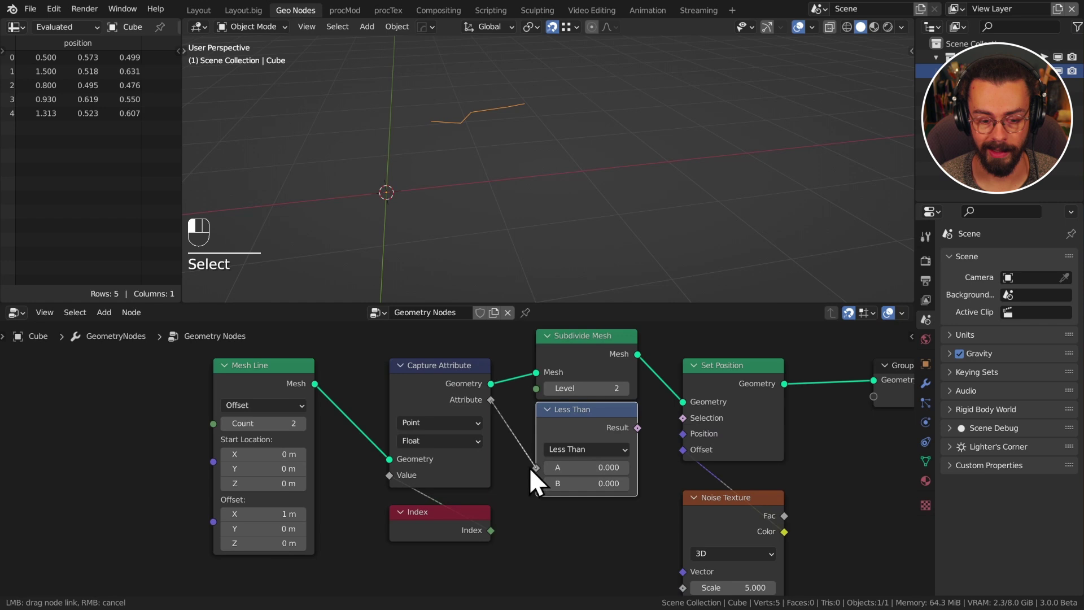
{"action": "left_click", "coordinate": [595, 452]}
{"action": "left_click", "coordinate": [593, 530]}
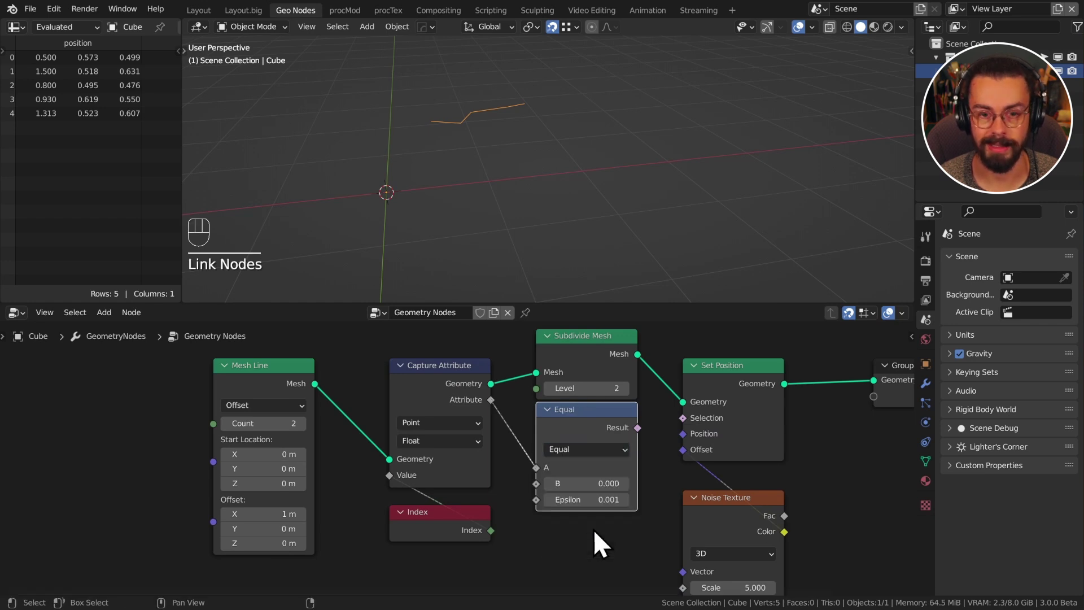
{"action": "left_click_drag", "start_coordinate": [582, 483], "coordinate": [587, 483]}
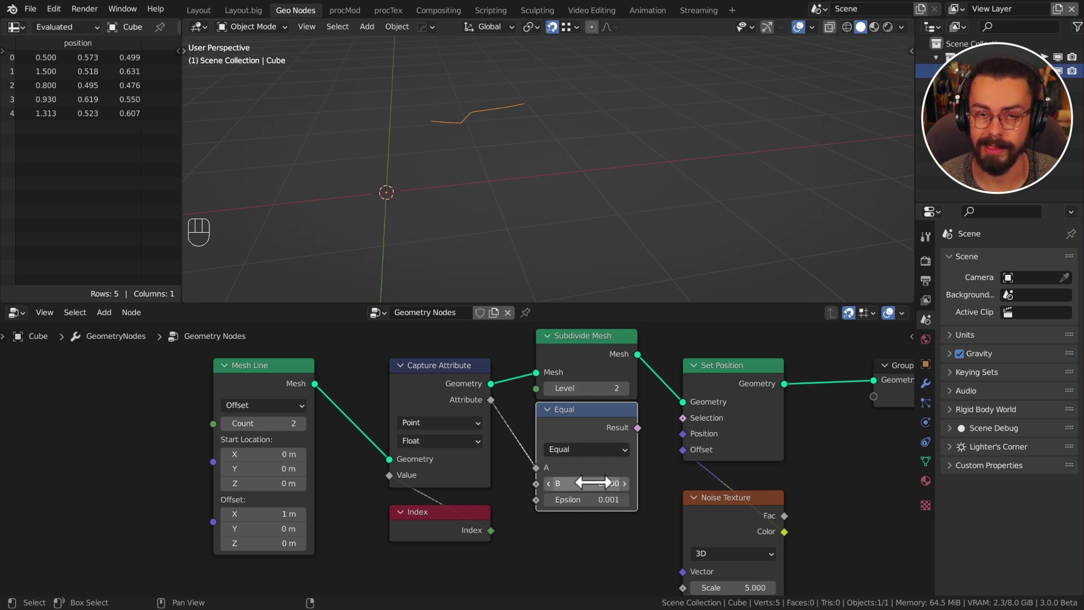
- Set the Epsilon to 0.49 and link the Equal result to Set Position's Selection
{"action": "left_click", "coordinate": [592, 500]}
{"action": "key", "text": "BackSpace"}
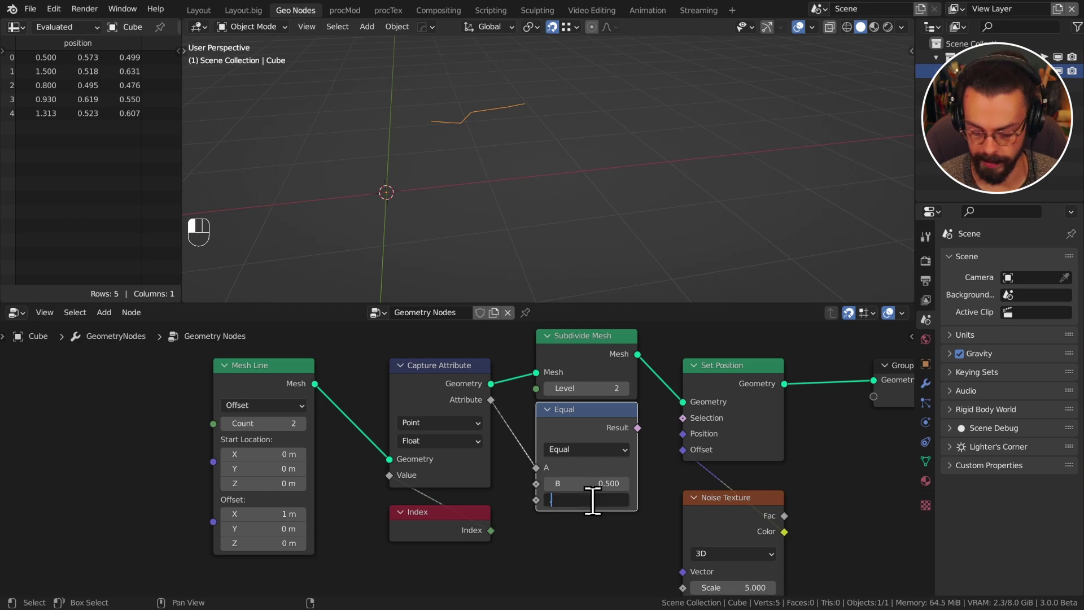
{"action": "type", "text": ".49"}
{"action": "key", "text": "Return"}
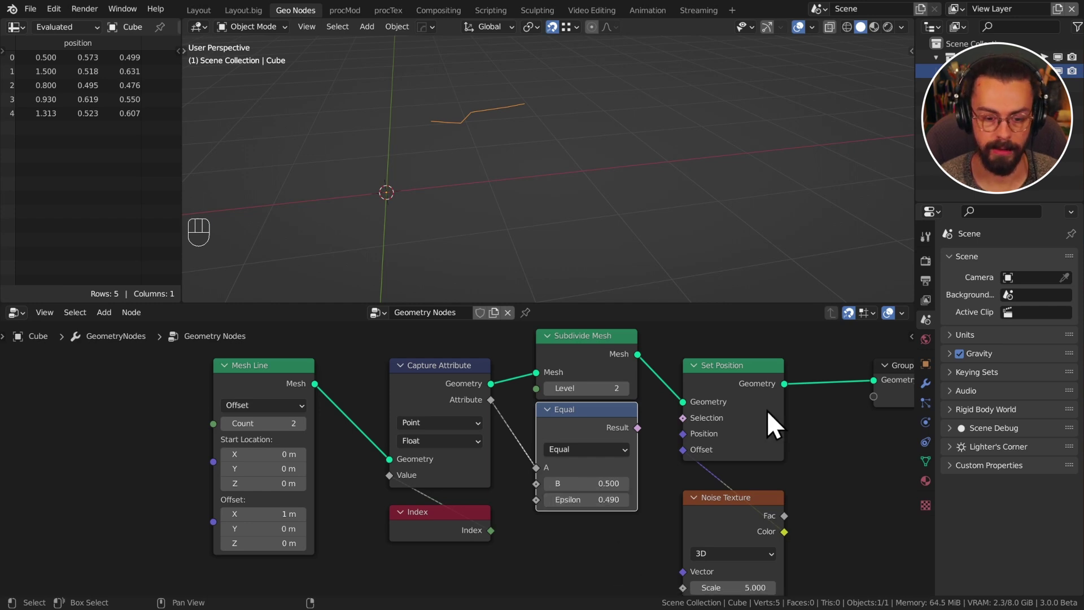
{"action": "left_click_drag", "start_coordinate": [638, 428], "coordinate": [684, 418]}
- Change the noise Scale to about -3.7 and move the Noise Texture node
{"action": "middle_click_drag", "start_coordinate": [408, 178], "coordinate": [466, 308]}
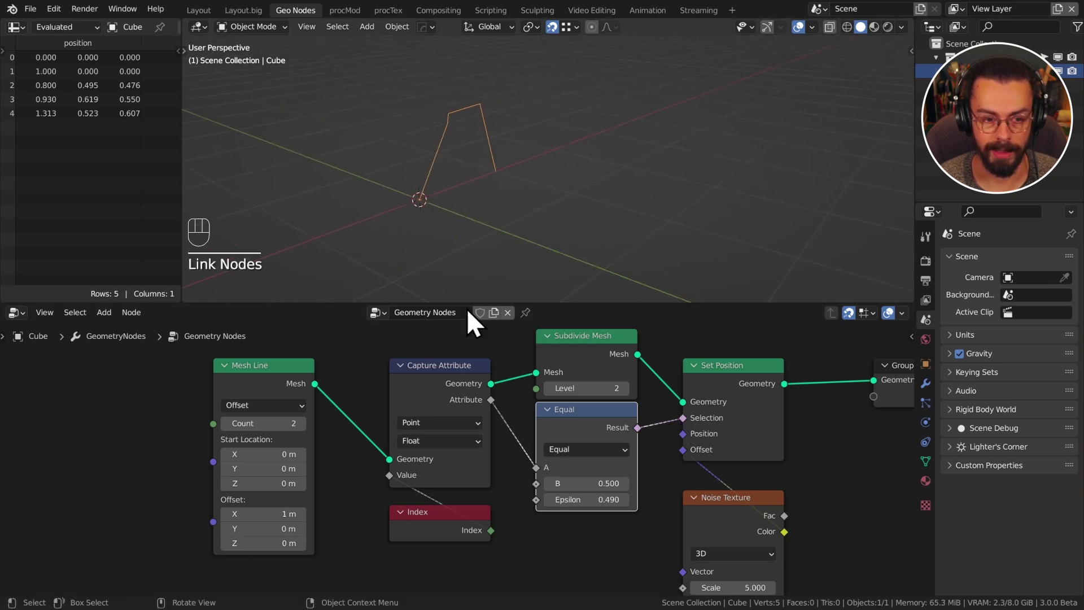
{"action": "middle_click_drag", "start_coordinate": [735, 587], "coordinate": [661, 530]}
{"action": "mouse_move", "coordinate": [661, 531]}
{"action": "left_mouse_down"}
{"action": "mouse_move", "coordinate": [729, 531]}
{"action": "mouse_move", "coordinate": [672, 530]}
{"action": "left_mouse_up"}
{"action": "middle_click_drag", "start_coordinate": [565, 169], "coordinate": [608, 237]}
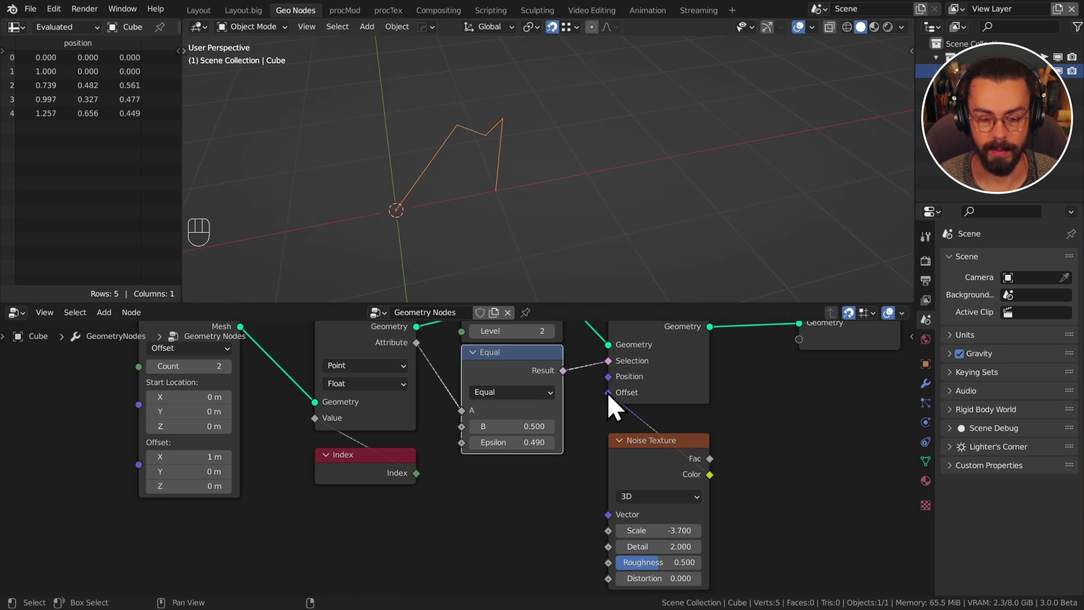
{"action": "scroll", "coordinate": [607, 392], "scroll_direction": "down", "scroll_amount": 2}
{"action": "left_click_drag", "start_coordinate": [647, 429], "coordinate": [514, 472]}
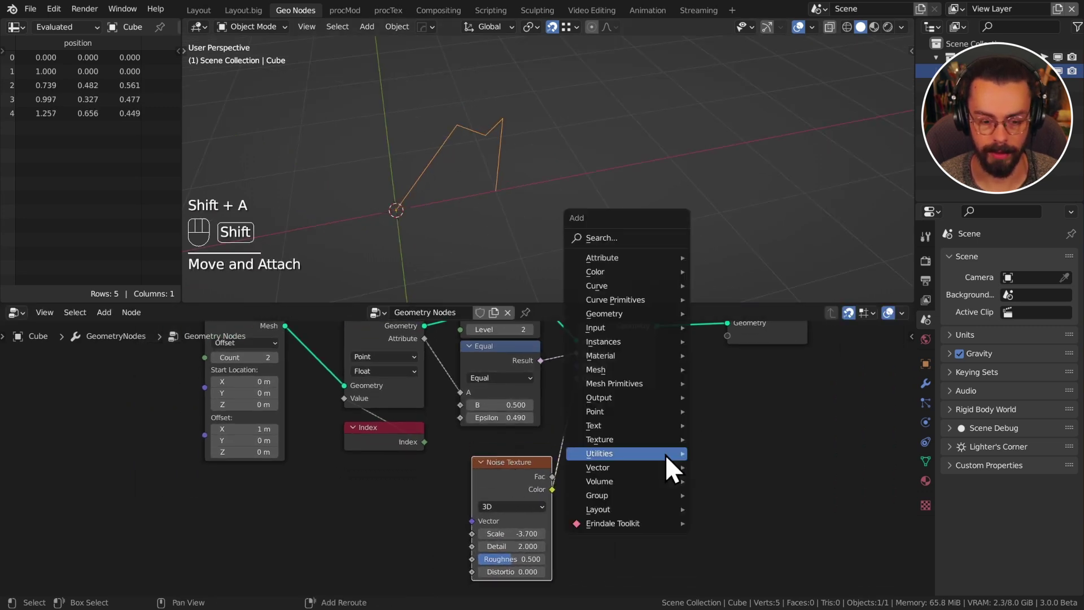
- Insert a Vector Math Subtract of 0.5 on every axis between noise Color and Offset
{"action": "key", "text": "shift+a"}
{"action": "mouse_move", "coordinate": [638, 467]}
{"action": "left_click", "coordinate": [740, 508]}
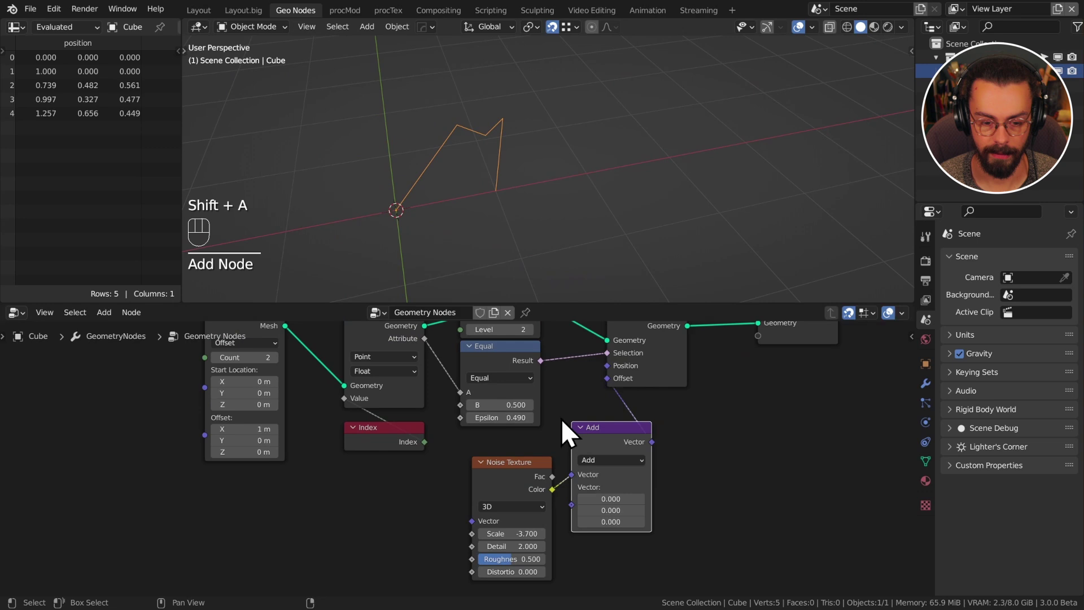
{"action": "left_click", "coordinate": [628, 455]}
{"action": "left_click", "coordinate": [629, 459]}
{"action": "left_click", "coordinate": [631, 458]}
{"action": "left_click_drag", "start_coordinate": [638, 498], "coordinate": [637, 521]}
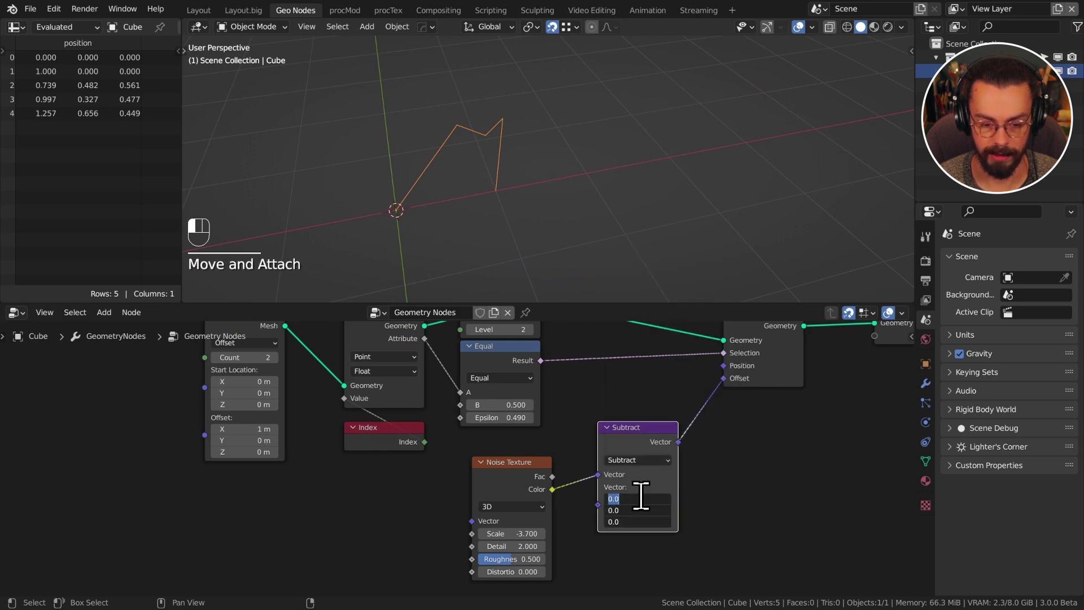
{"action": "type", "text": "0.5"}
{"action": "key", "text": "Return"}
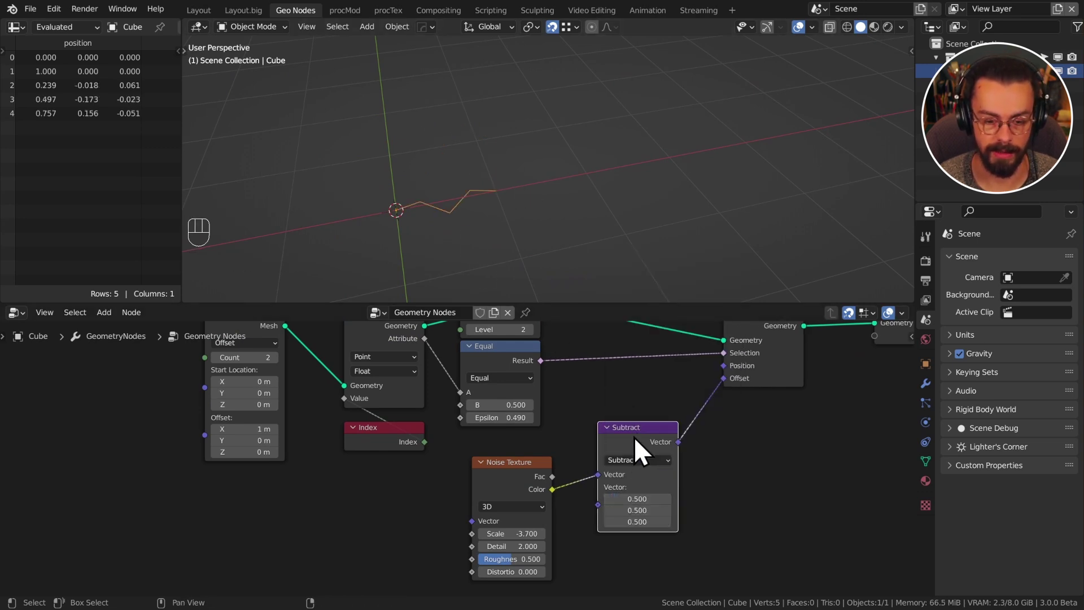
{"action": "left_click_drag", "start_coordinate": [634, 436], "coordinate": [627, 474]}
- Move Set Position and Group Output together down-left
{"action": "middle_click_drag", "start_coordinate": [673, 428], "coordinate": [633, 455]}
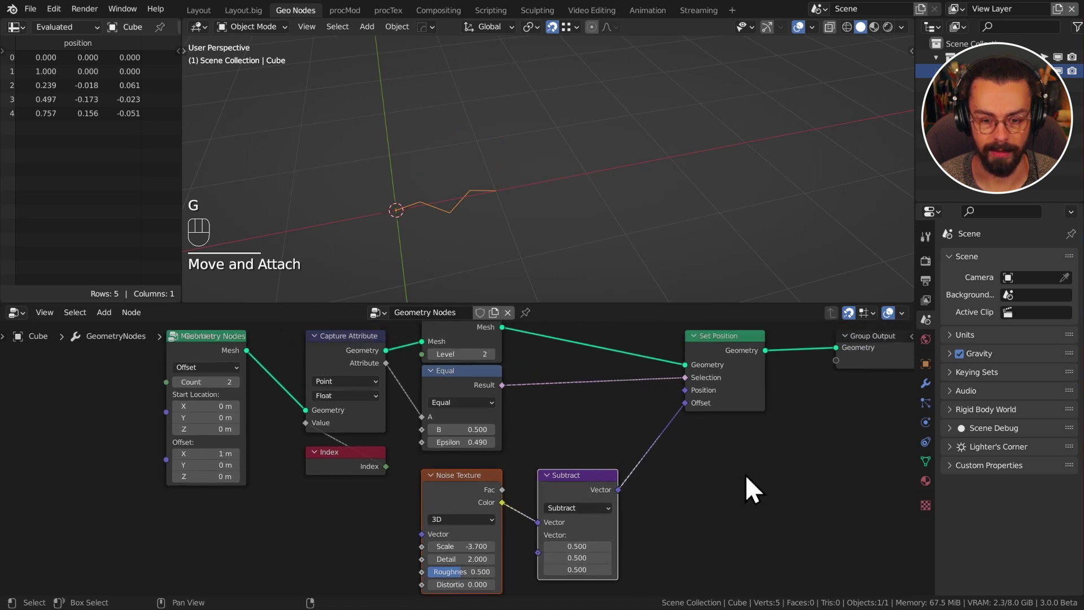
{"action": "left_click_drag", "start_coordinate": [714, 347], "coordinate": [850, 376]}
{"action": "key", "text": "g"}
{"action": "left_click", "coordinate": [816, 404]}
{"action": "middle_click_drag", "start_coordinate": [508, 410], "coordinate": [539, 435]}
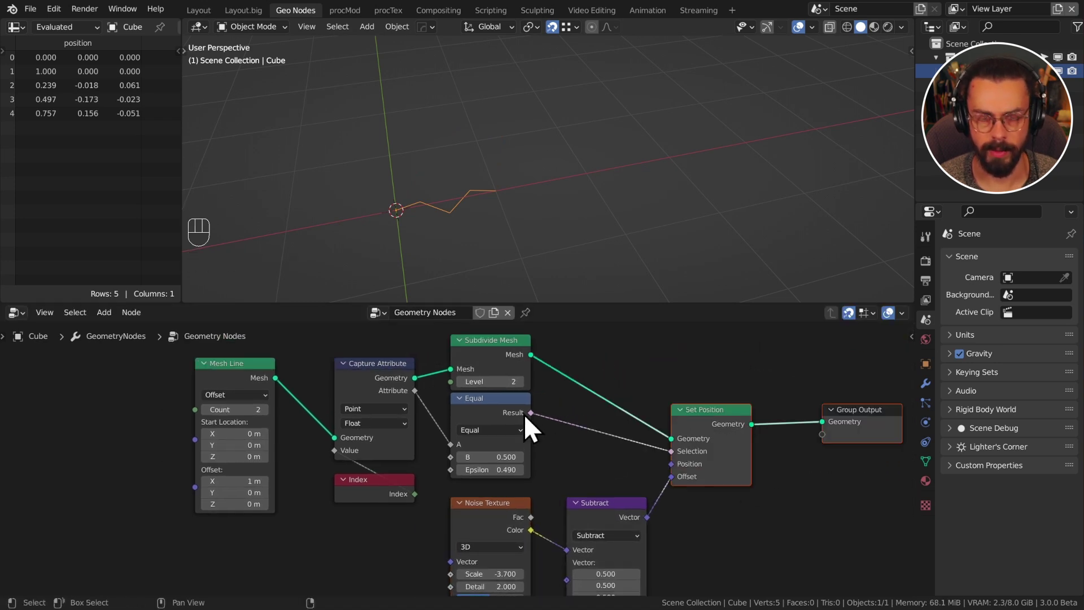
- Set the noise Scale to -3.510 and the Subtract third value to -0.180
{"action": "left_click_drag", "start_coordinate": [508, 573], "coordinate": [531, 573], "text": "shift"}
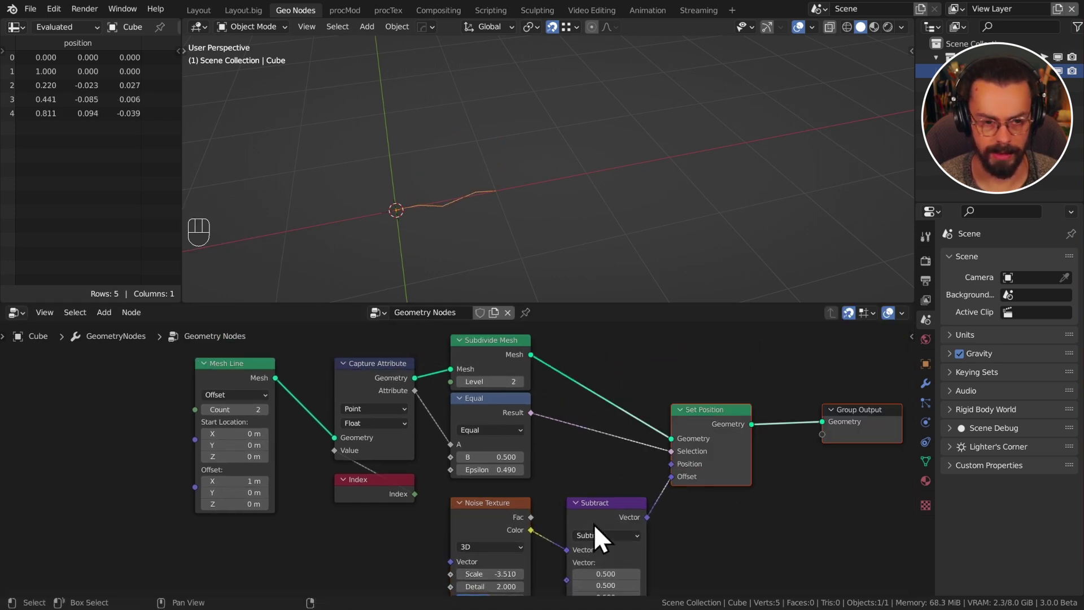
{"action": "scroll", "coordinate": [594, 524], "scroll_direction": "down", "scroll_amount": 2}
{"action": "left_click_drag", "start_coordinate": [597, 545], "coordinate": [559, 545], "text": "shift"}
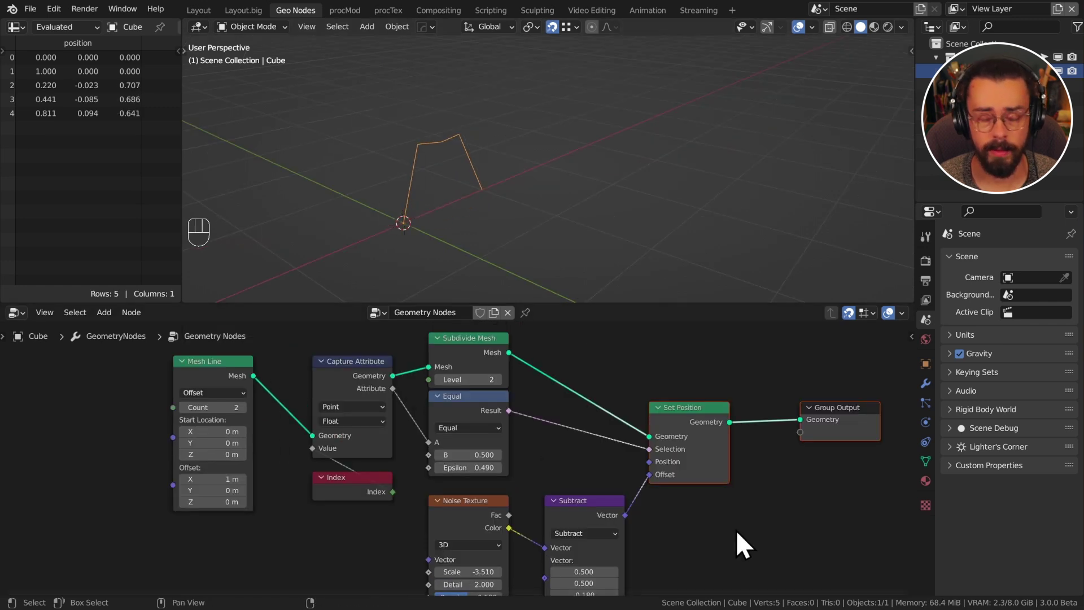
{"action": "key", "text": "shift+a"}
- Insert a Level 2 Subdivision Surface node between Set Position and Group Output
{"action": "mouse_move", "coordinate": [681, 438]}
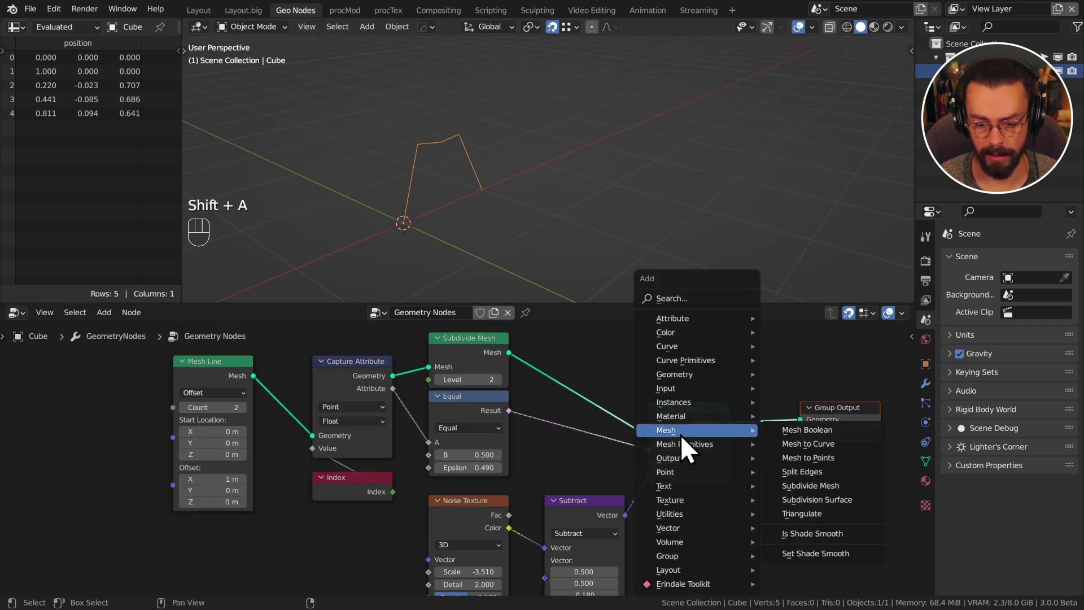
{"action": "left_click", "coordinate": [821, 500]}
{"action": "left_click", "coordinate": [816, 417]}
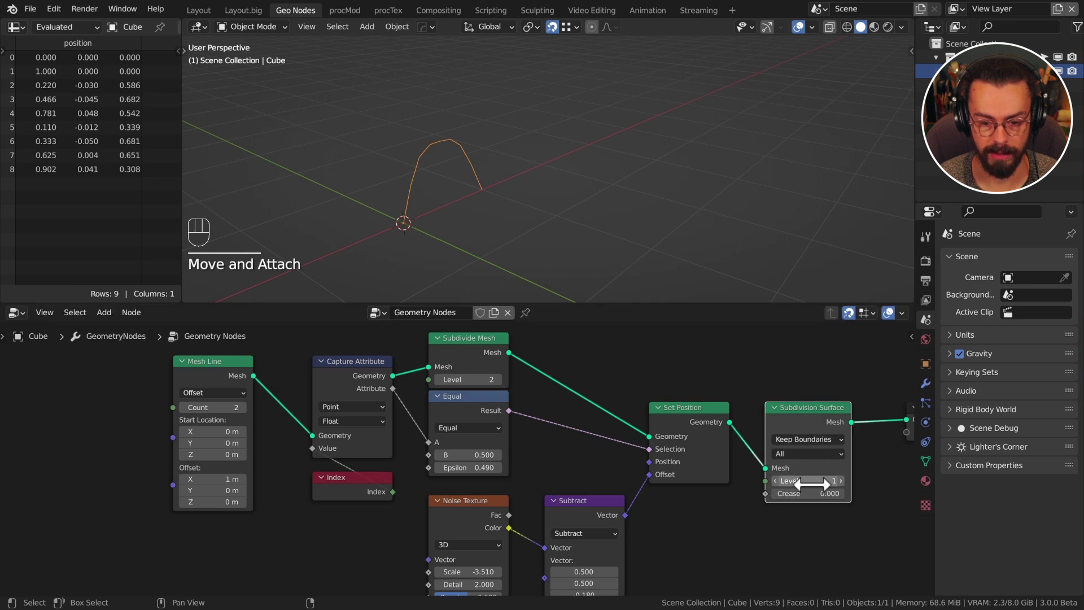
{"action": "left_click", "coordinate": [842, 481]}
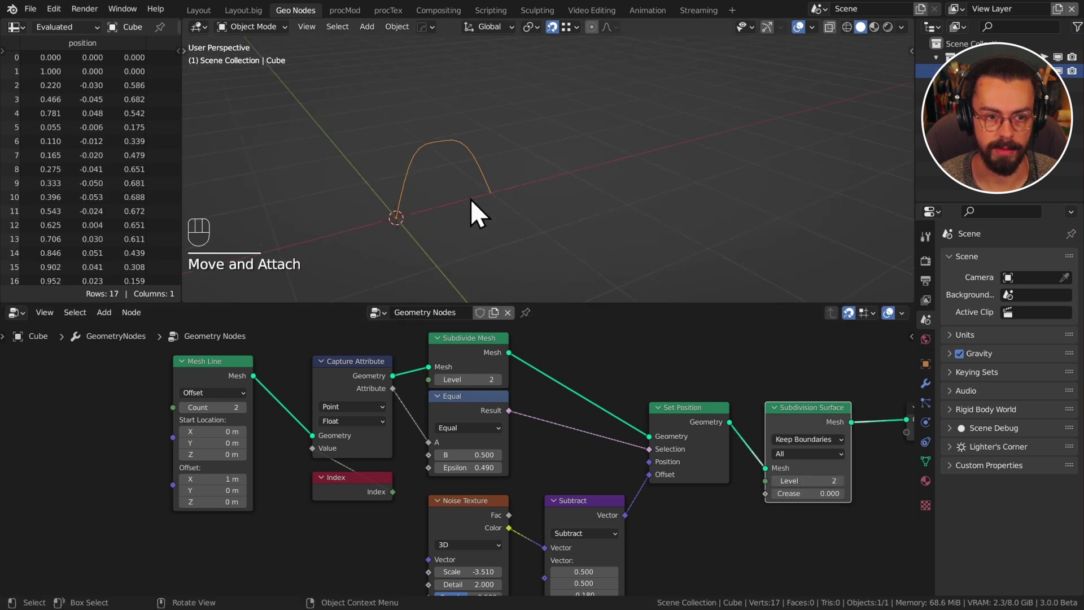
- Readjust the noise Scale to reshape the wire and select the Subdivide Mesh node
{"action": "left_click_drag", "start_coordinate": [460, 572], "coordinate": [477, 571]}
{"action": "scroll", "coordinate": [510, 453], "scroll_direction": "up", "scroll_amount": 2}
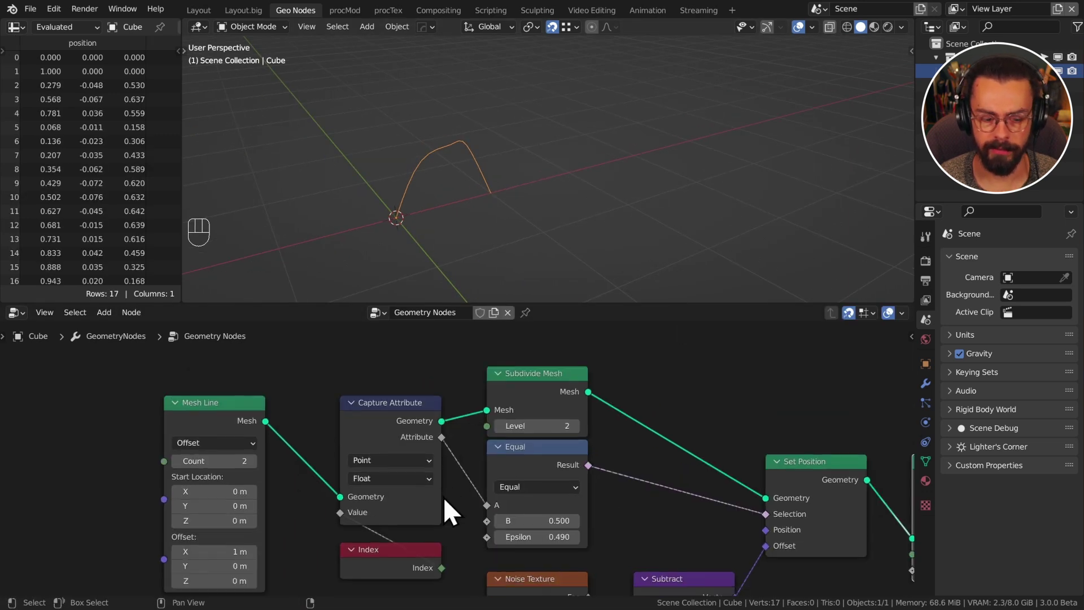
{"action": "left_click", "coordinate": [540, 408]}
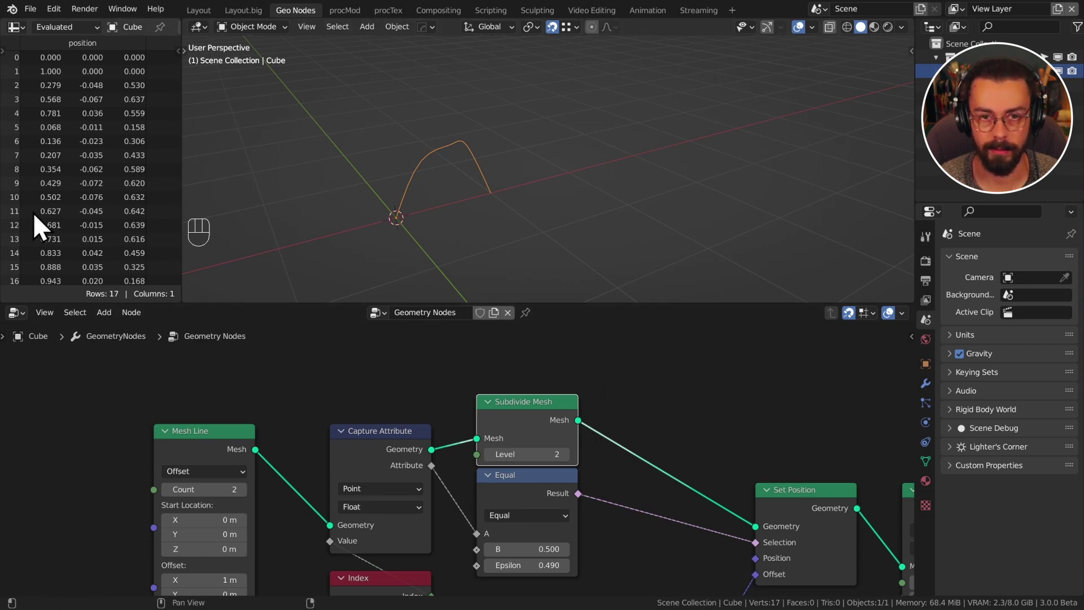
{"action": "middle_click_drag", "start_coordinate": [458, 480], "coordinate": [457, 427]}
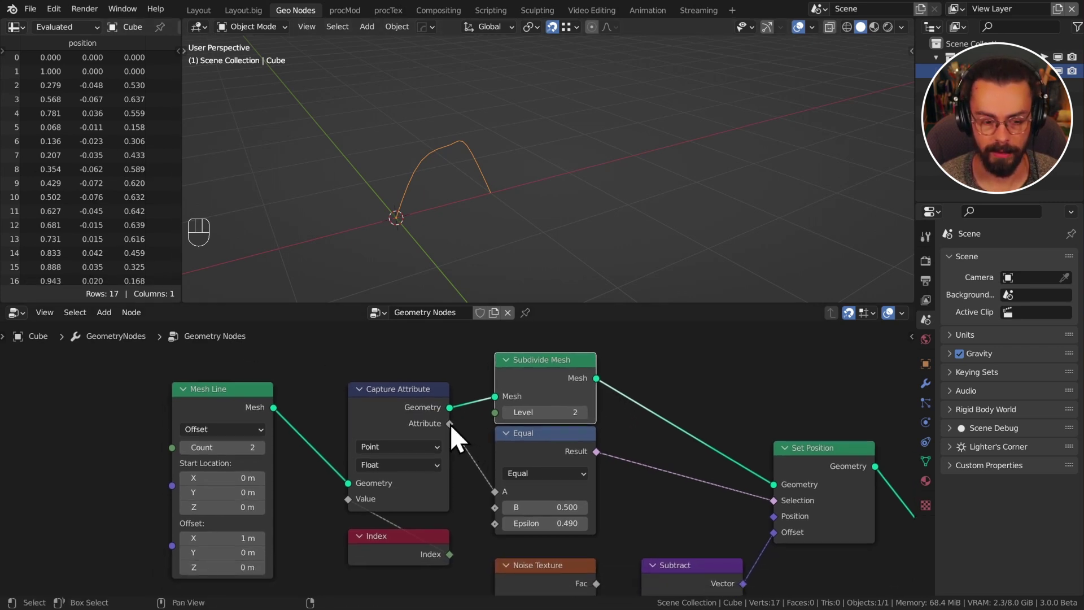
{"action": "mouse_move", "coordinate": [449, 425]}
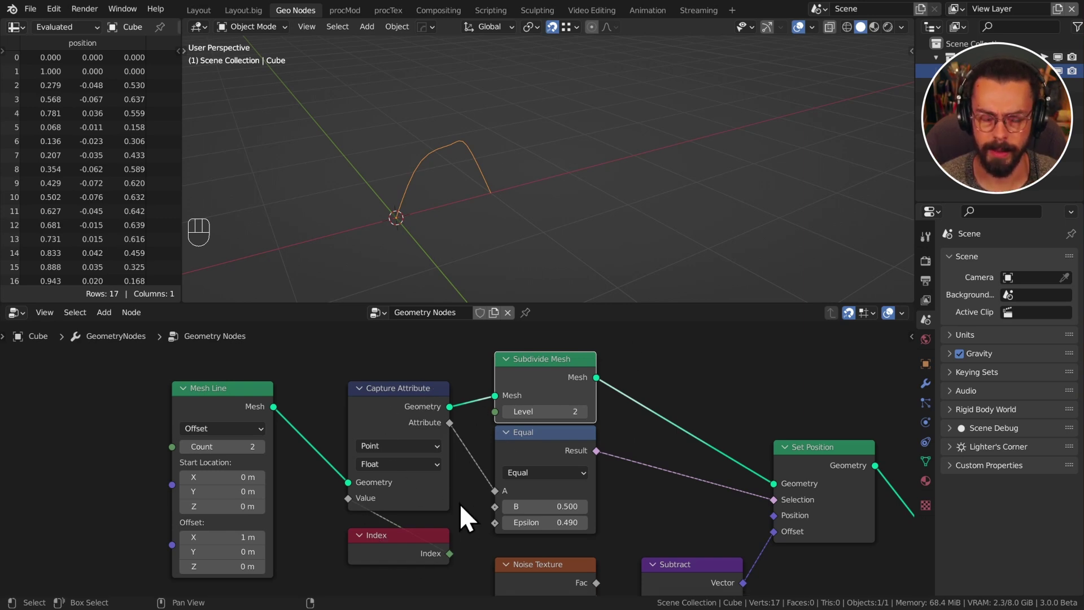
- Zoom out over the node tree, deselect all nodes, and nudge the Subtract node left
{"action": "scroll", "coordinate": [447, 448], "scroll_direction": "down", "scroll_amount": 3}
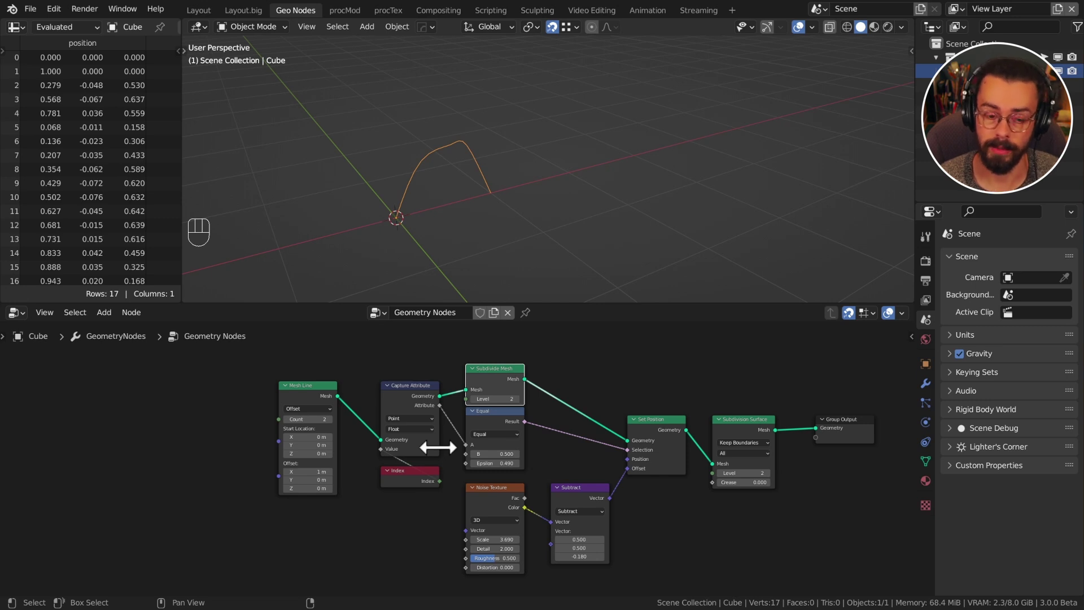
{"action": "scroll", "coordinate": [511, 447], "scroll_direction": "up", "scroll_amount": 2}
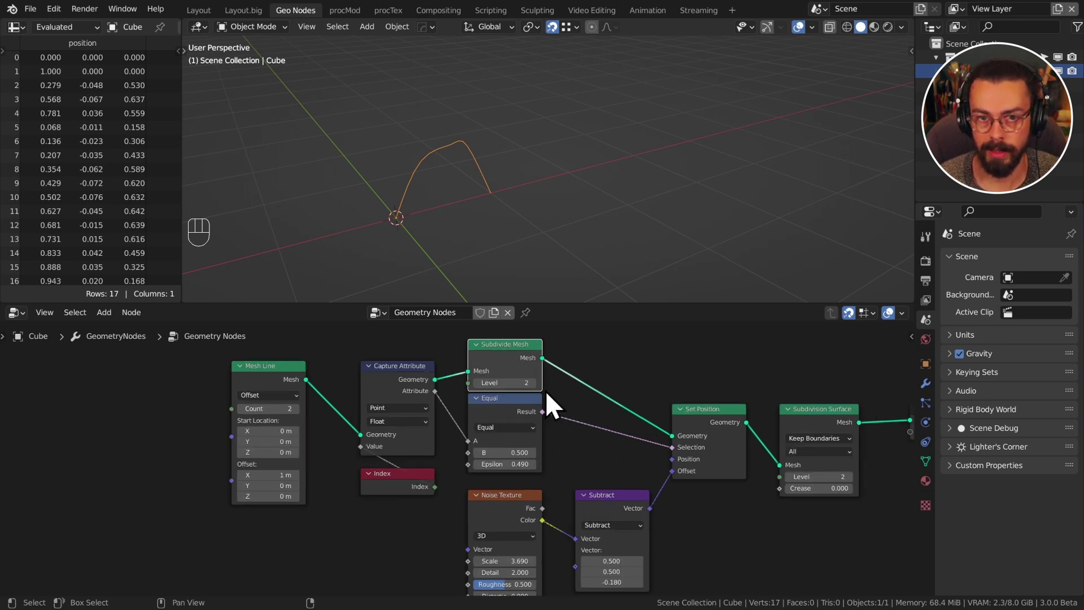
{"action": "left_click", "coordinate": [595, 447]}
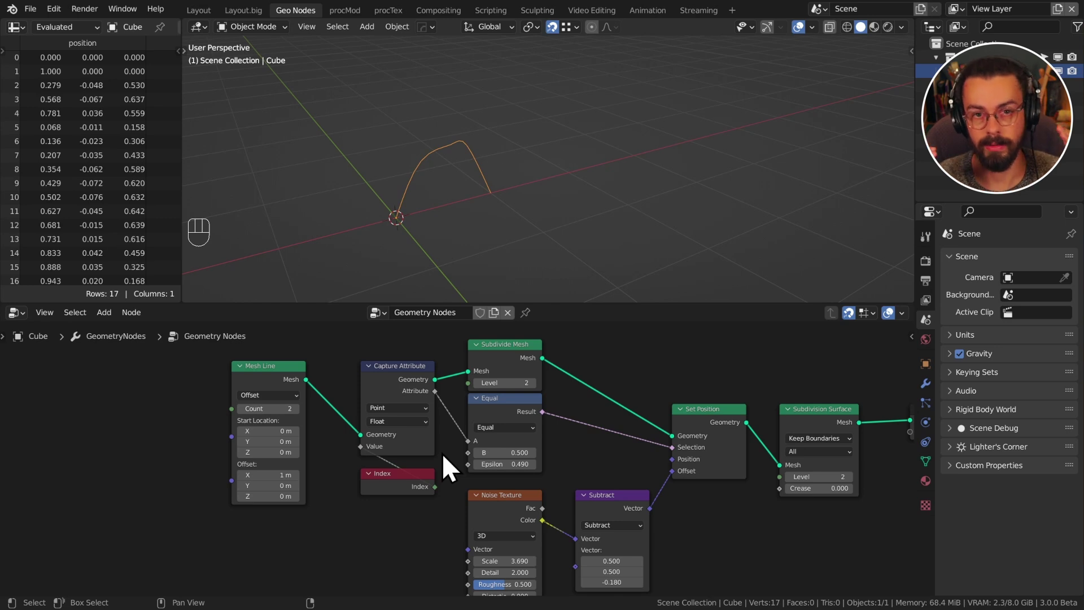
{"action": "scroll", "coordinate": [613, 409], "scroll_direction": "down", "scroll_amount": 1, "text": "shift"}
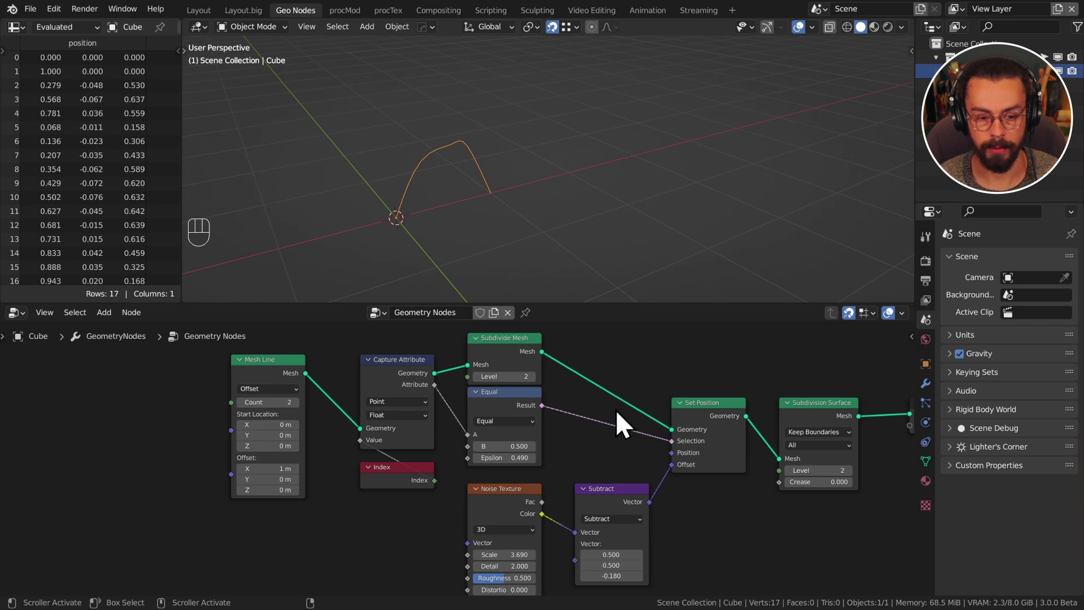
{"action": "scroll", "coordinate": [614, 410], "scroll_direction": "down", "scroll_amount": 2}
{"action": "left_click_drag", "start_coordinate": [562, 480], "coordinate": [554, 480]}
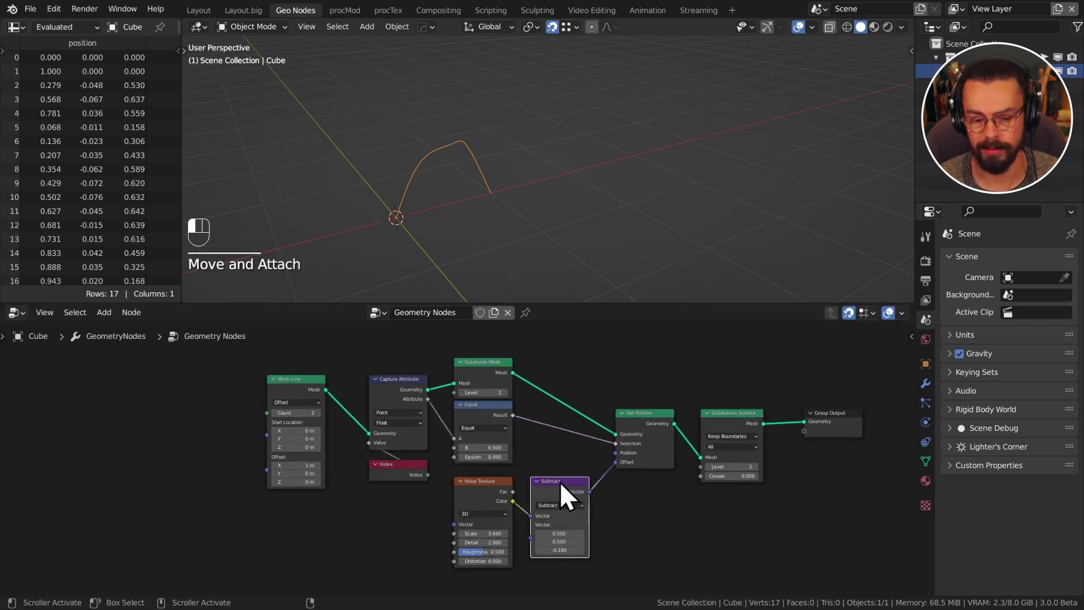
- Shift Set Position, Subdivision Surface and Group Output left, placing Group Output beside Subdivision Surface
{"action": "left_click_drag", "start_coordinate": [648, 363], "coordinate": [799, 480]}
{"action": "left_click_drag", "start_coordinate": [637, 418], "coordinate": [630, 413]}
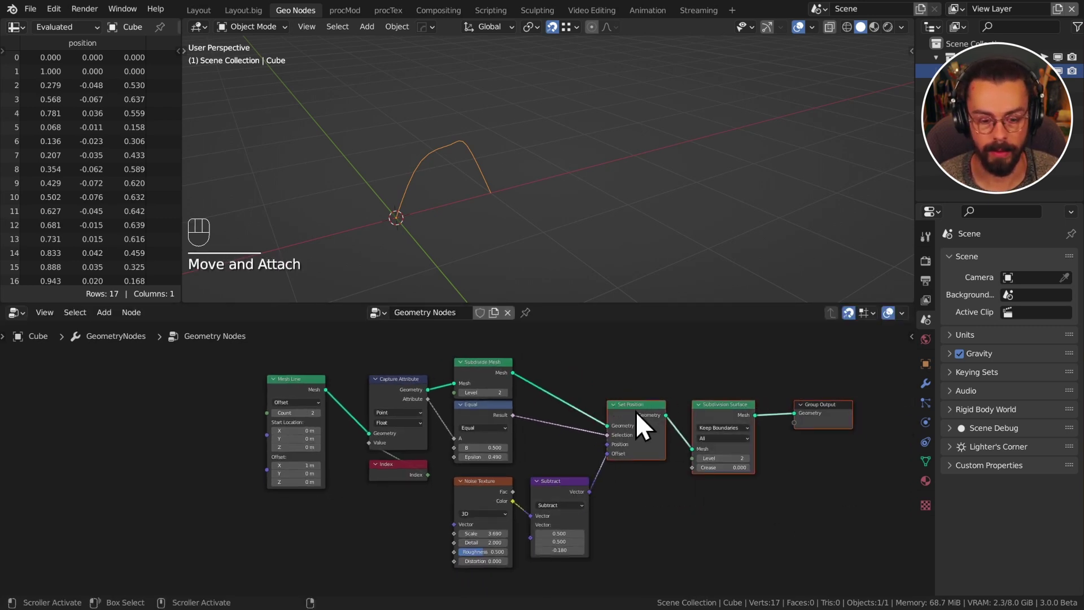
{"action": "left_click_drag", "start_coordinate": [725, 411], "coordinate": [713, 411]}
{"action": "left_click", "coordinate": [804, 403]}
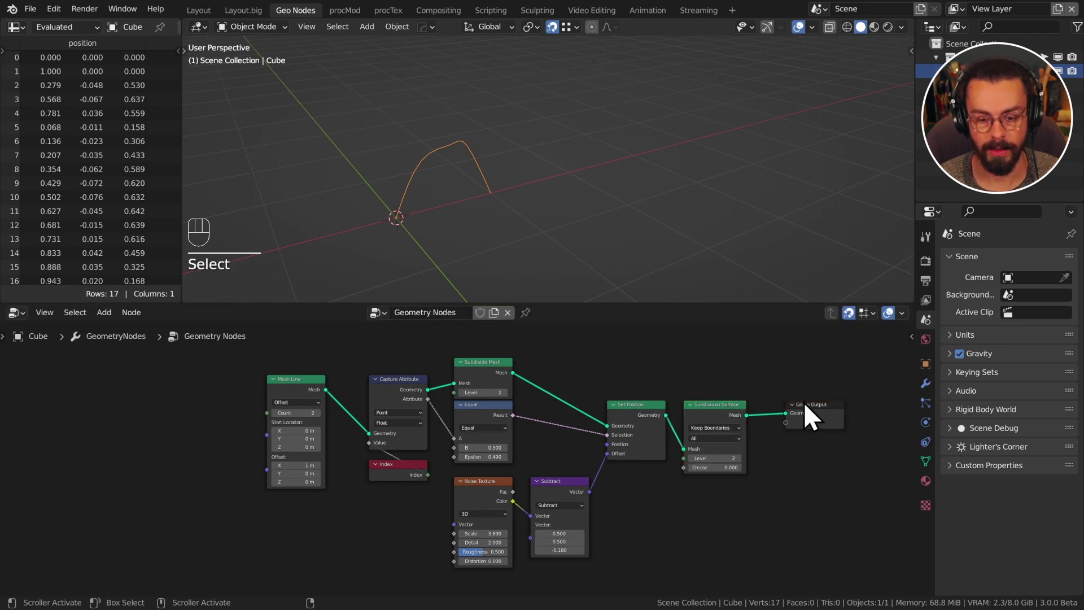
{"action": "left_click_drag", "start_coordinate": [804, 403], "coordinate": [793, 411]}
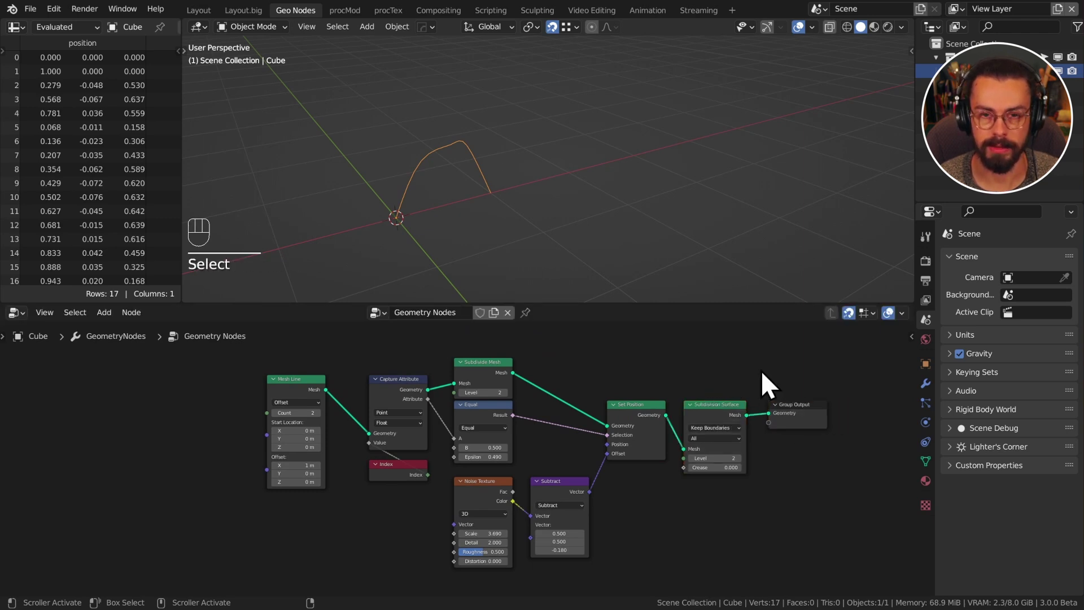
{"action": "middle_click_drag", "start_coordinate": [638, 361], "coordinate": [644, 370]}
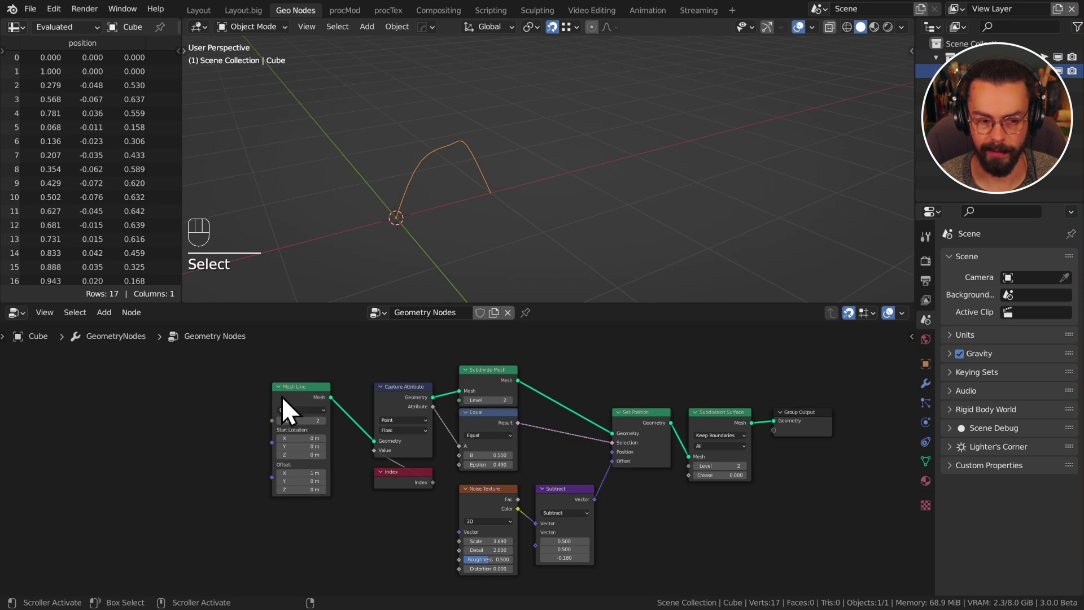
{"action": "key", "text": "d"}
{"action": "mouse_move", "coordinate": [305, 345]}
{"action": "left_mouse_down"}
{"action": "mouse_move", "coordinate": [302, 366]}
{"action": "mouse_move", "coordinate": [294, 357]}
{"action": "mouse_move", "coordinate": [390, 353]}
{"action": "mouse_move", "coordinate": [398, 364]}
{"action": "left_mouse_up"}
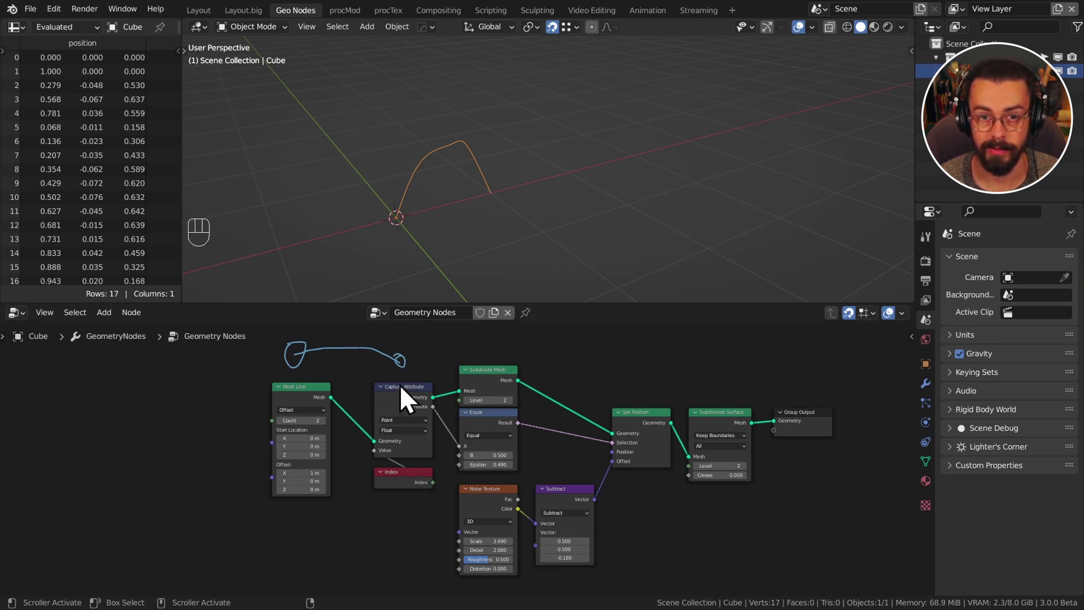
{"action": "mouse_move", "coordinate": [398, 360]}
{"action": "left_mouse_down"}
{"action": "mouse_move", "coordinate": [465, 337]}
{"action": "mouse_move", "coordinate": [483, 342]}
{"action": "mouse_move", "coordinate": [488, 363]}
{"action": "mouse_move", "coordinate": [487, 353]}
{"action": "mouse_move", "coordinate": [594, 352]}
{"action": "mouse_move", "coordinate": [647, 400]}
{"action": "left_mouse_up"}
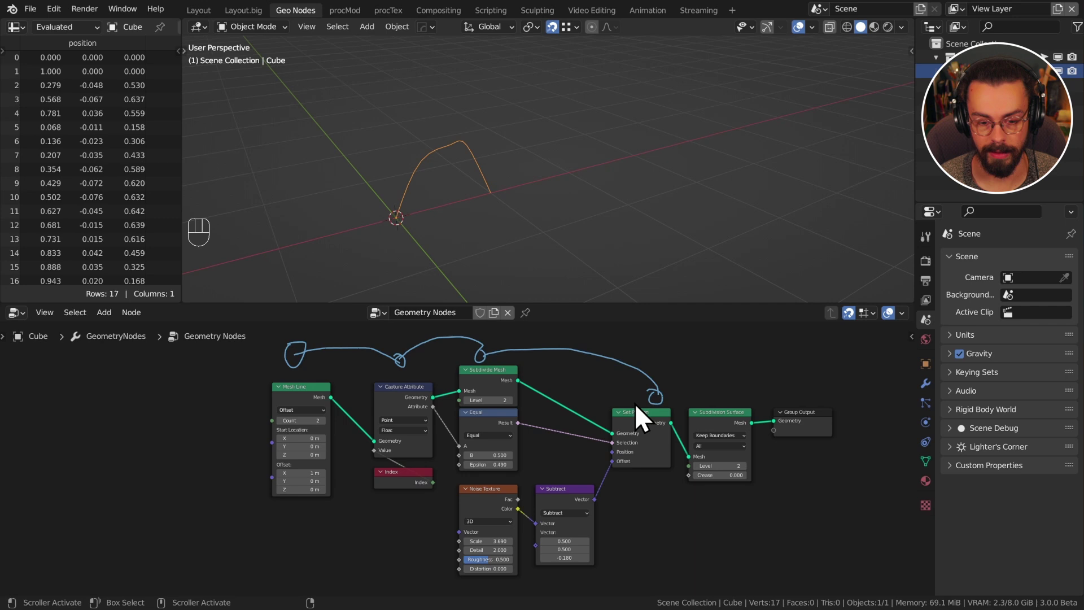
{"action": "mouse_move", "coordinate": [603, 444]}
{"action": "left_mouse_down"}
{"action": "mouse_move", "coordinate": [465, 428]}
{"action": "mouse_move", "coordinate": [452, 443]}
{"action": "mouse_move", "coordinate": [486, 427]}
{"action": "mouse_move", "coordinate": [462, 425]}
{"action": "mouse_move", "coordinate": [387, 437]}
{"action": "mouse_move", "coordinate": [398, 466]}
{"action": "left_mouse_up"}
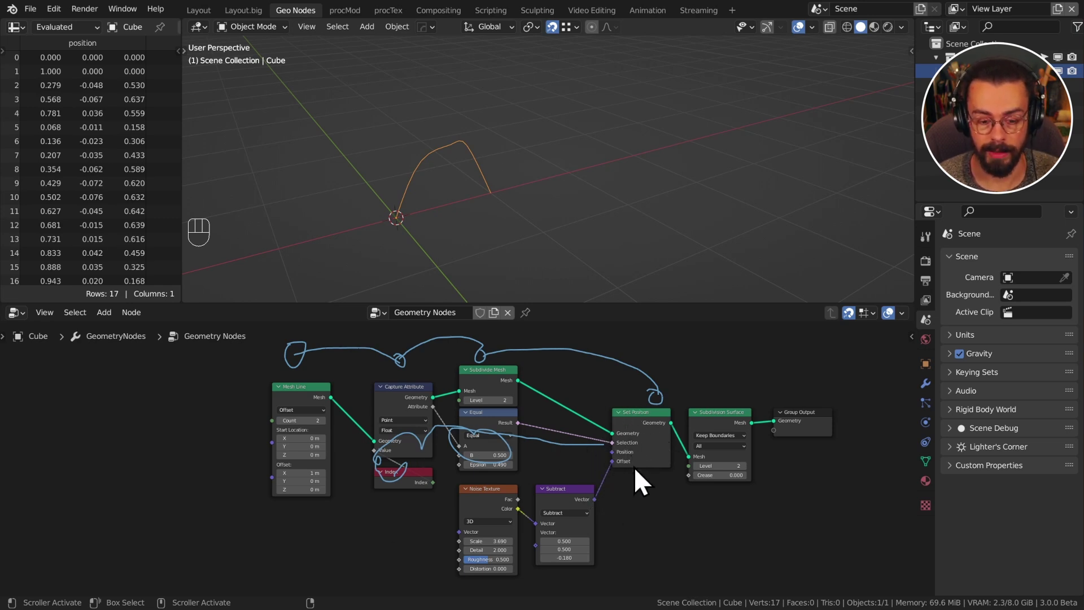
{"action": "mouse_move", "coordinate": [609, 462]}
{"action": "left_mouse_down"}
{"action": "mouse_move", "coordinate": [559, 476]}
{"action": "mouse_move", "coordinate": [469, 472]}
{"action": "mouse_move", "coordinate": [461, 497]}
{"action": "left_mouse_up"}
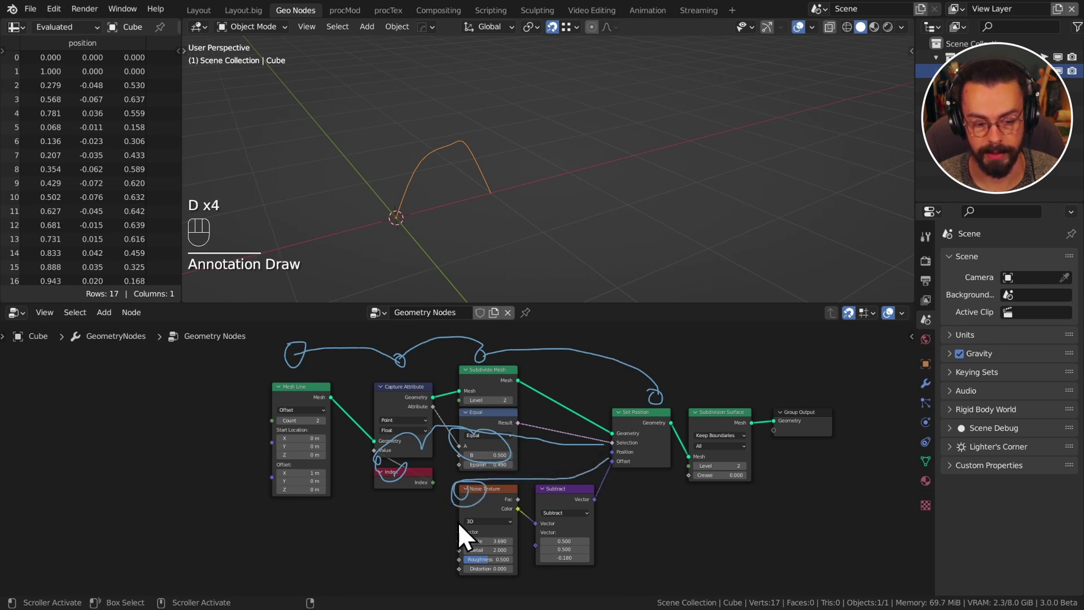
{"action": "left_click_drag", "start_coordinate": [420, 535], "coordinate": [458, 532]}
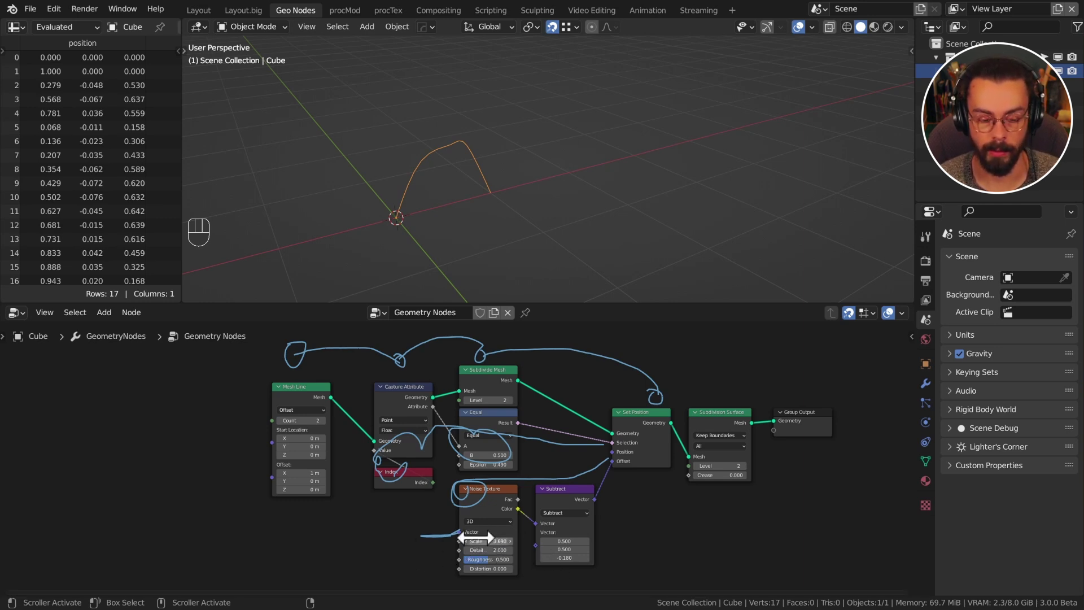
{"action": "key", "text": "d"}
{"action": "mouse_move", "coordinate": [461, 480]}
{"action": "left_mouse_down"}
{"action": "mouse_move", "coordinate": [622, 498]}
{"action": "mouse_move", "coordinate": [613, 529]}
{"action": "left_mouse_up"}
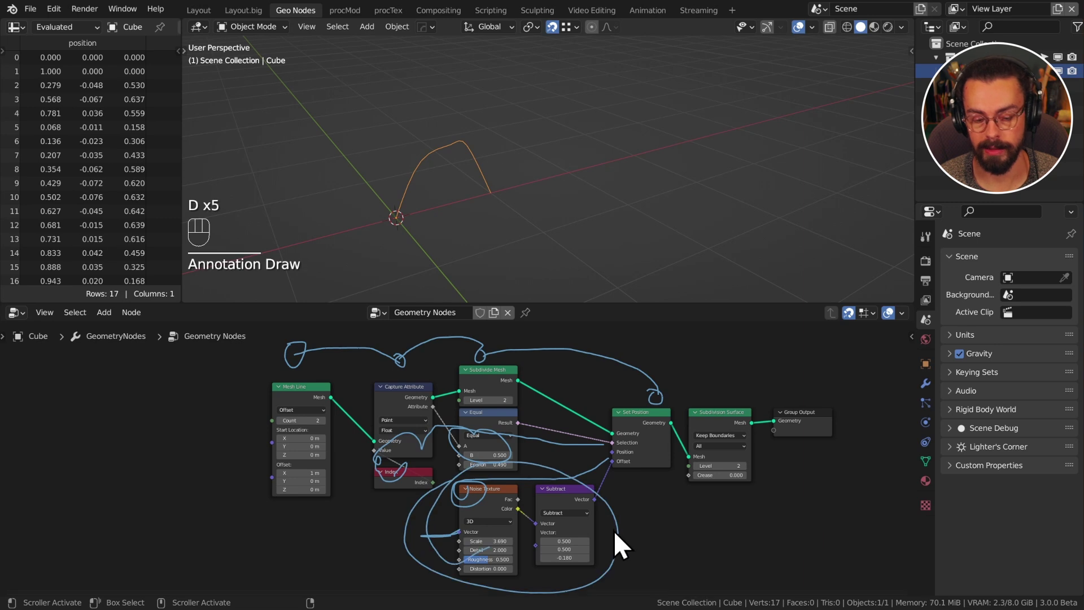
{"action": "left_click_drag", "start_coordinate": [636, 490], "coordinate": [649, 483]}
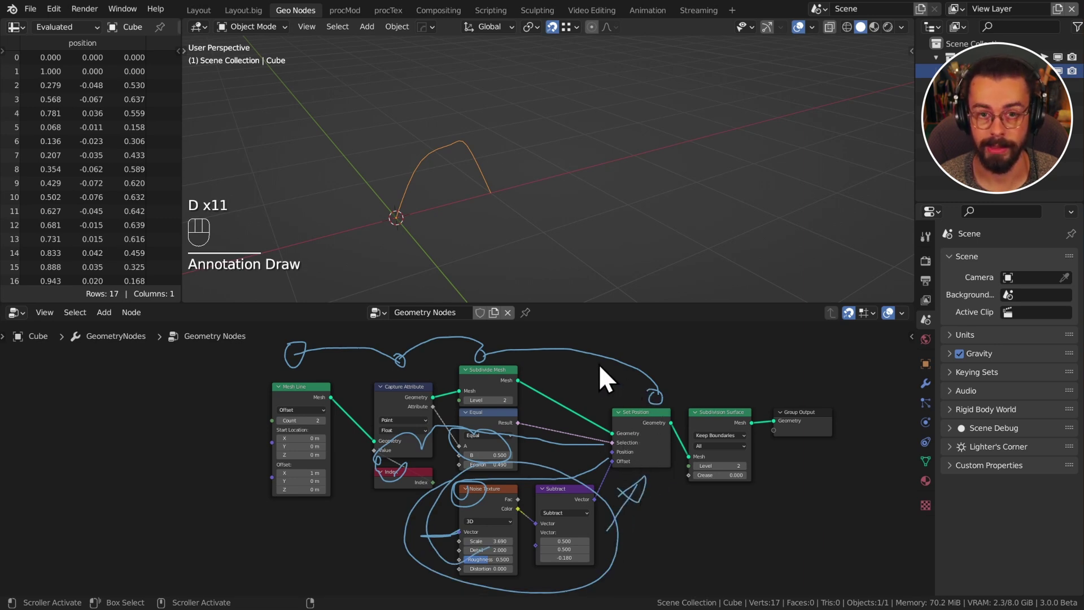
{"action": "mouse_move", "coordinate": [618, 392]}
{"action": "left_mouse_down"}
{"action": "mouse_move", "coordinate": [684, 435]}
{"action": "mouse_move", "coordinate": [631, 425]}
{"action": "mouse_move", "coordinate": [714, 402]}
{"action": "left_mouse_up"}
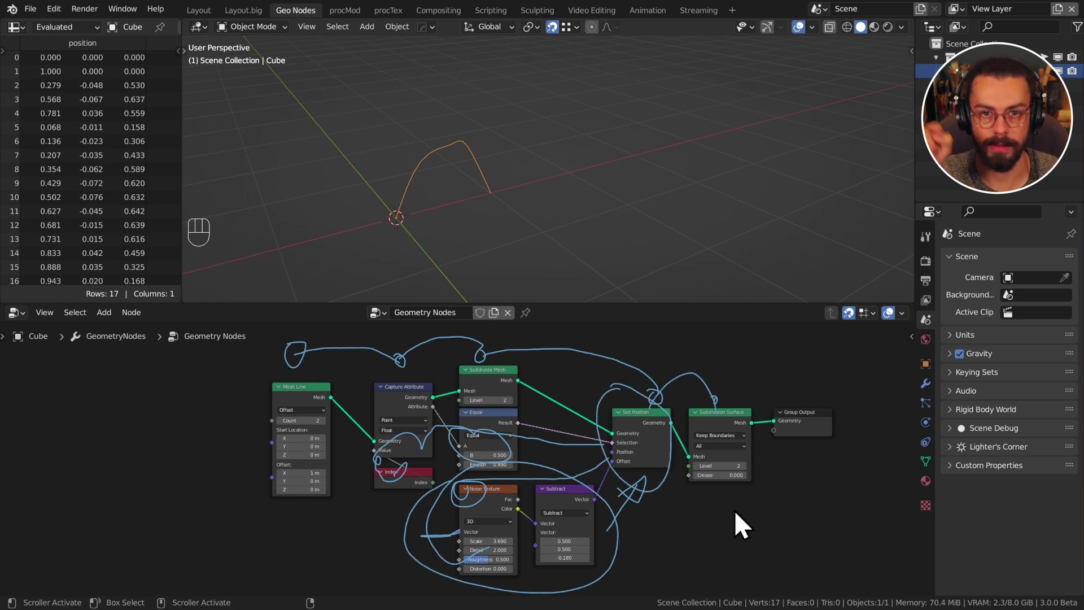
{"action": "mouse_move", "coordinate": [616, 395]}
{"action": "right_mouse_down"}
{"action": "mouse_move", "coordinate": [358, 363]}
{"action": "mouse_move", "coordinate": [690, 384]}
{"action": "mouse_move", "coordinate": [570, 472]}
{"action": "mouse_move", "coordinate": [473, 522]}
{"action": "mouse_move", "coordinate": [406, 469]}
{"action": "right_mouse_up"}
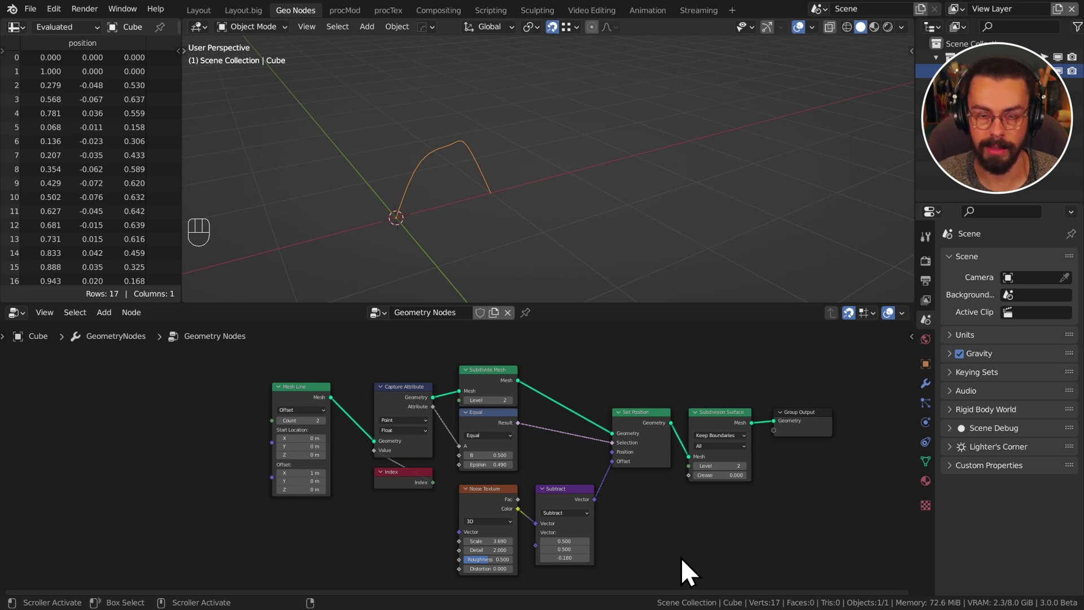
- Shift Index and Capture Attribute left, drop Mesh Line beside Capture Attribute, then orbit the wire
{"action": "mouse_move", "coordinate": [405, 471]}
{"action": "left_mouse_down"}
{"action": "mouse_move", "coordinate": [385, 479]}
{"action": "mouse_move", "coordinate": [397, 471]}
{"action": "left_mouse_up"}
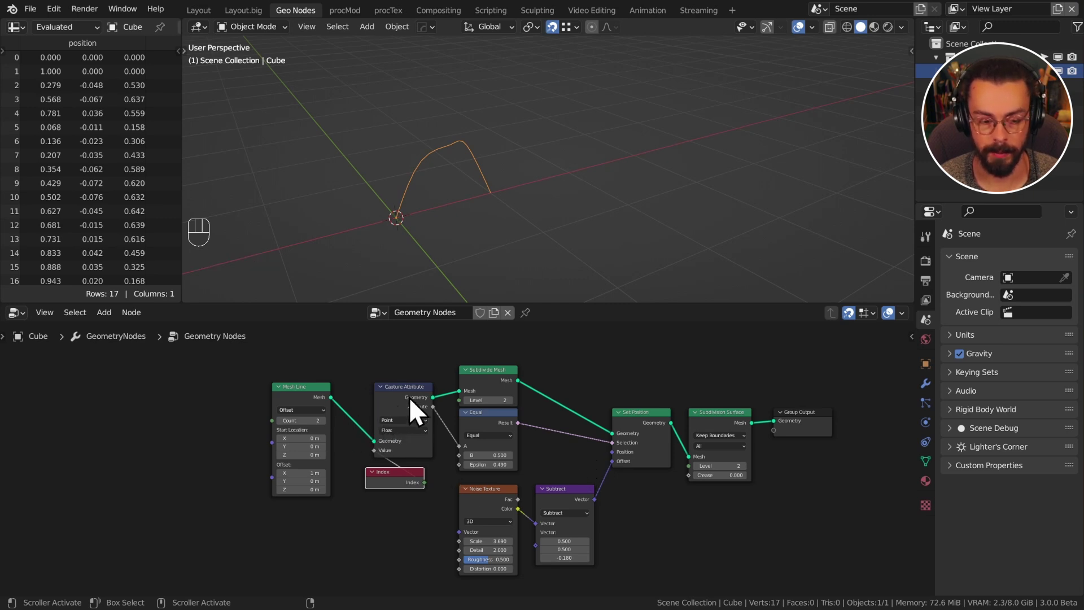
{"action": "left_click_drag", "start_coordinate": [408, 398], "coordinate": [400, 395]}
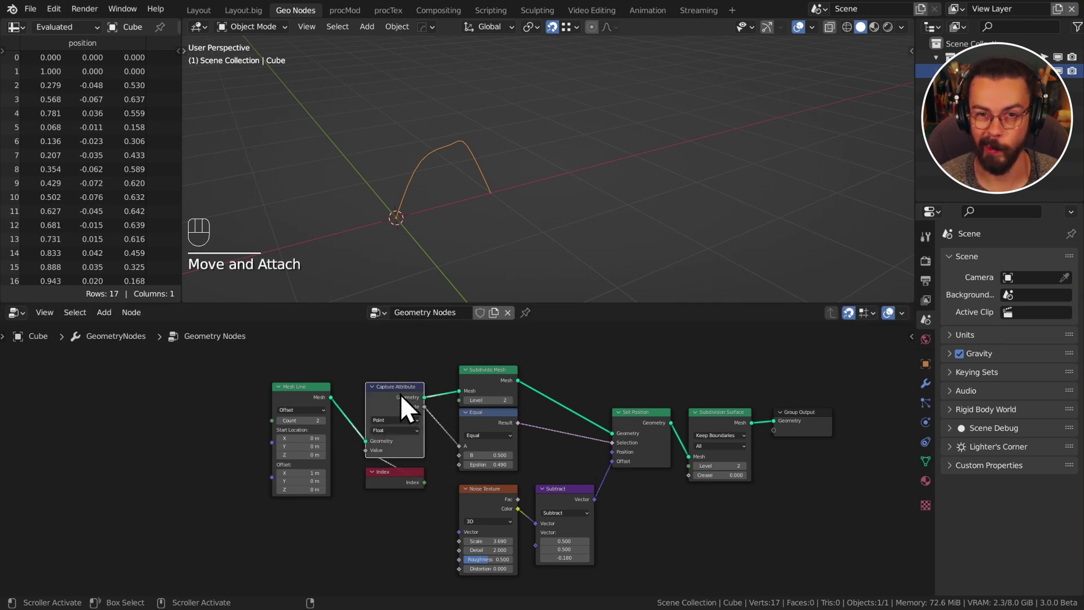
{"action": "left_click_drag", "start_coordinate": [305, 392], "coordinate": [323, 435]}
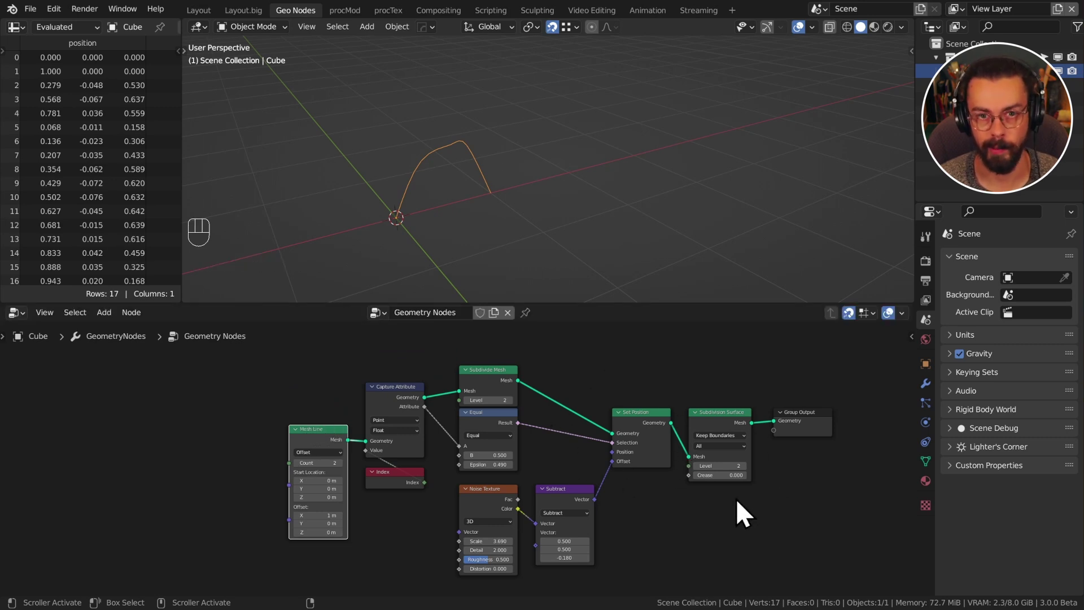
{"action": "middle_click_drag", "start_coordinate": [705, 214], "coordinate": [582, 214]}
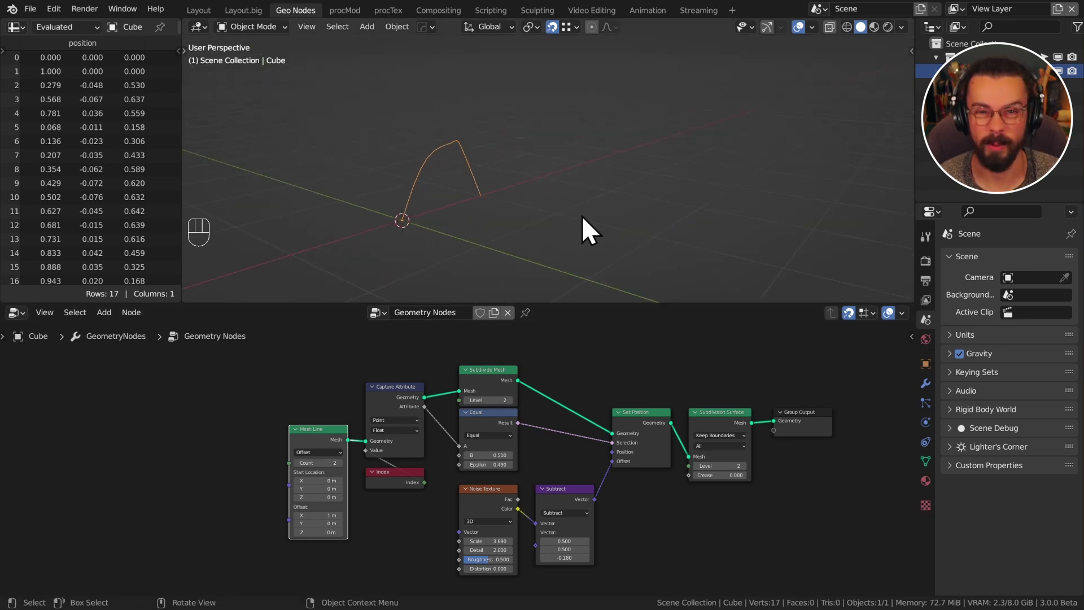